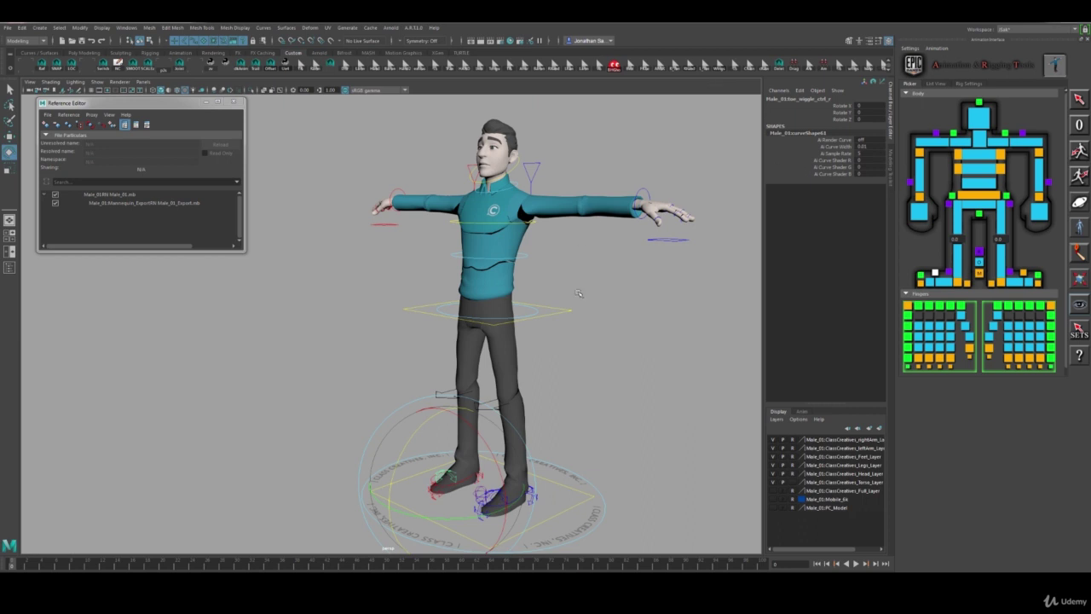
- Close the Reference Editor window
left_click_drag(578, 290, 508, 278, "alt")
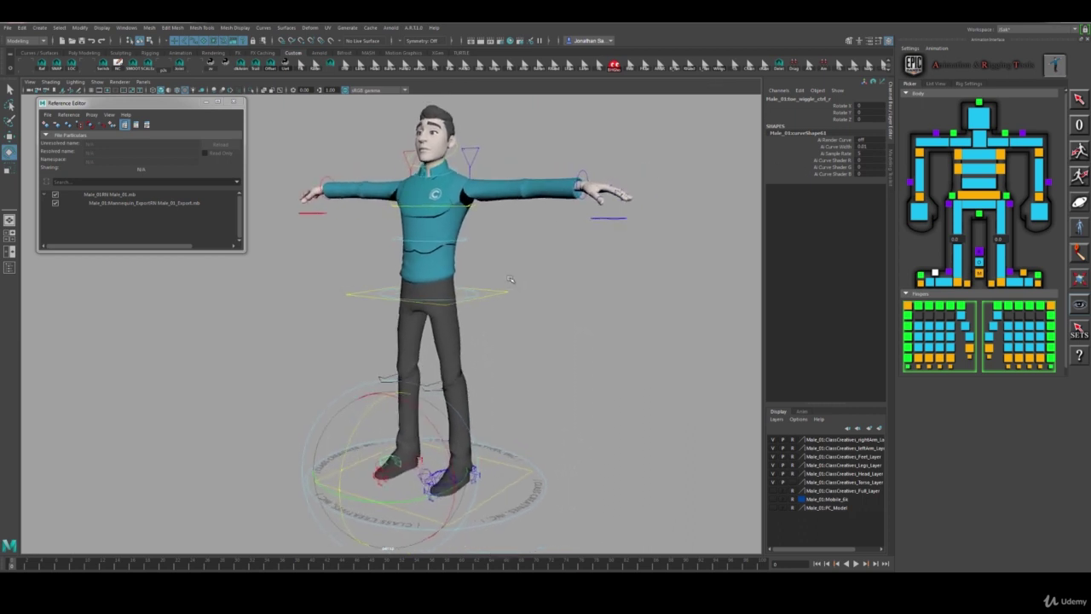
left_click(206, 102)
left_click_drag(446, 246, 469, 302, "alt")
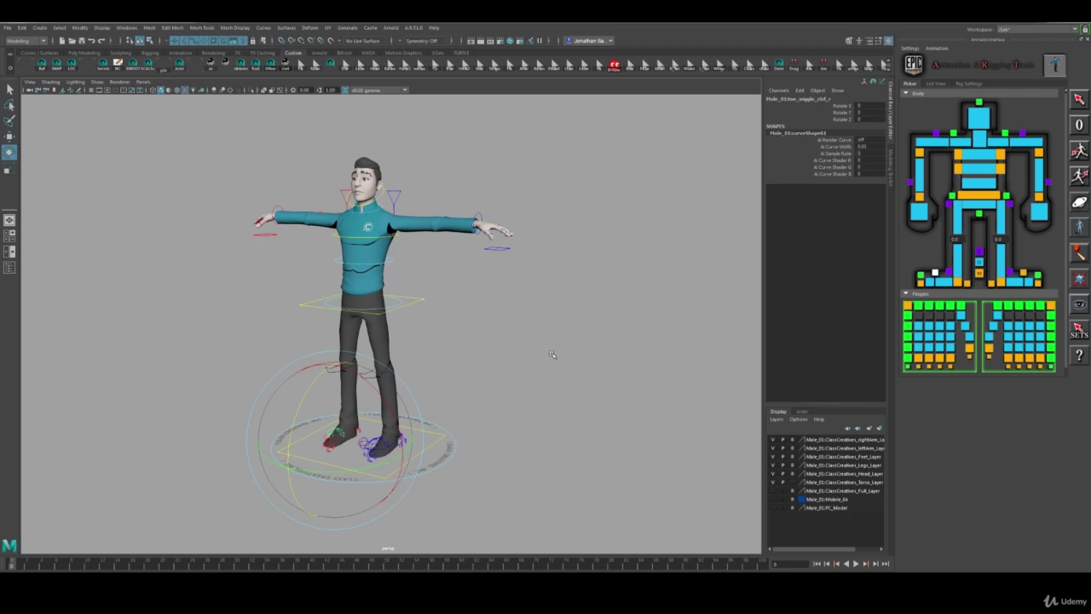
- Start a movie import for an image plane on the perspective camera and browse to the WalkReference folder
left_click(30, 82)
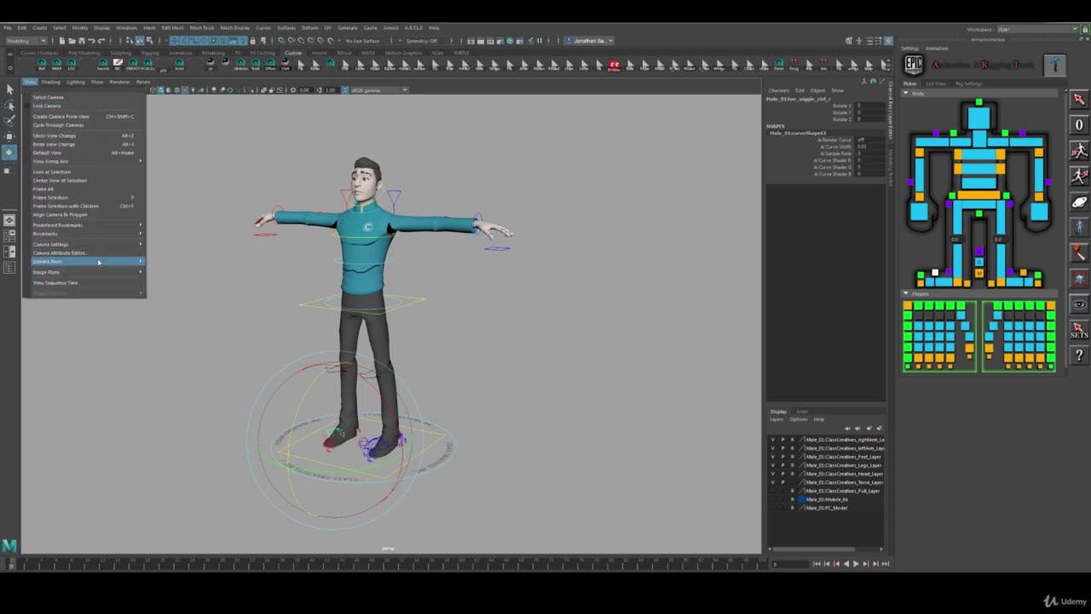
mouse_move(95, 271)
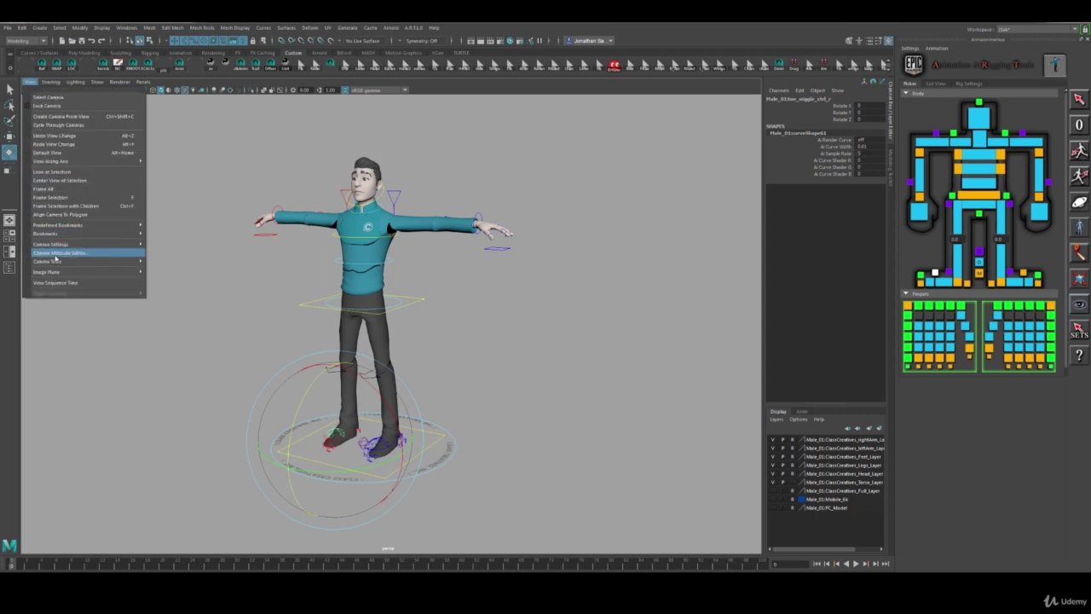
mouse_move(59, 271)
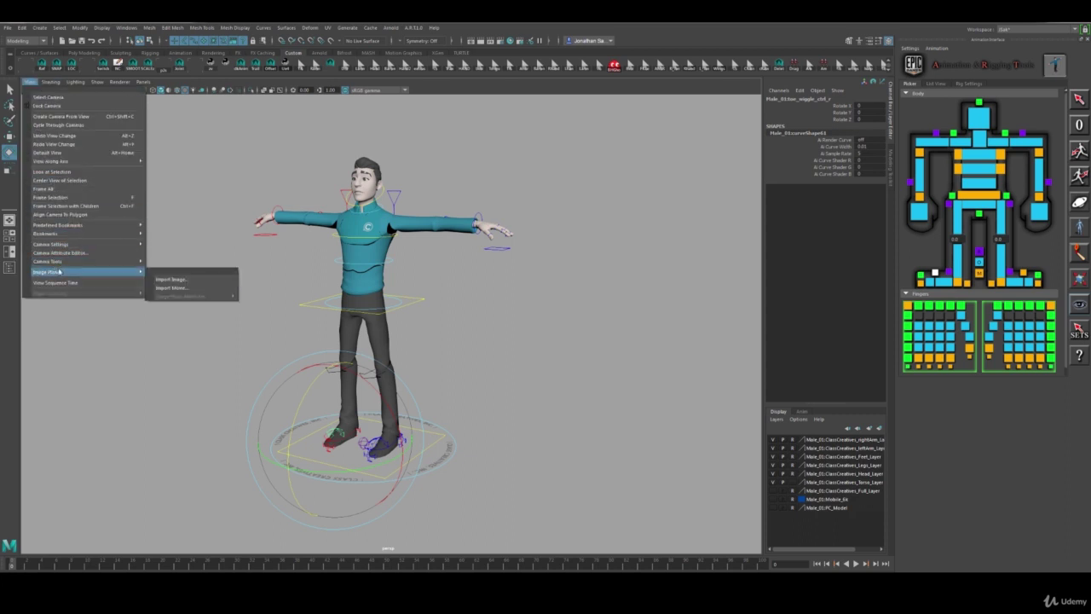
left_click(183, 288)
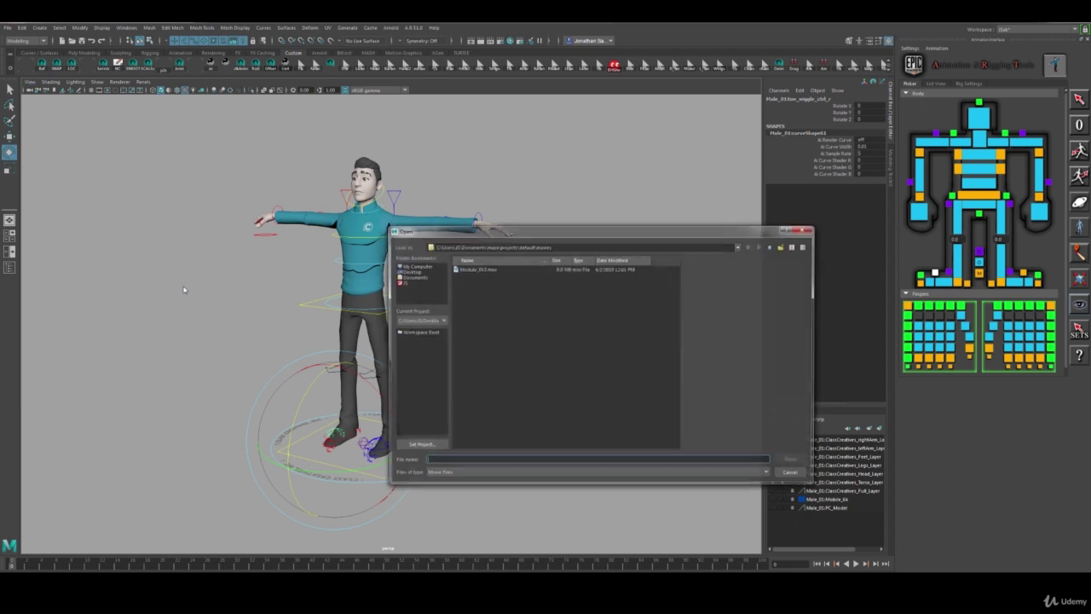
left_click(559, 247)
mouse_move(379, 573)
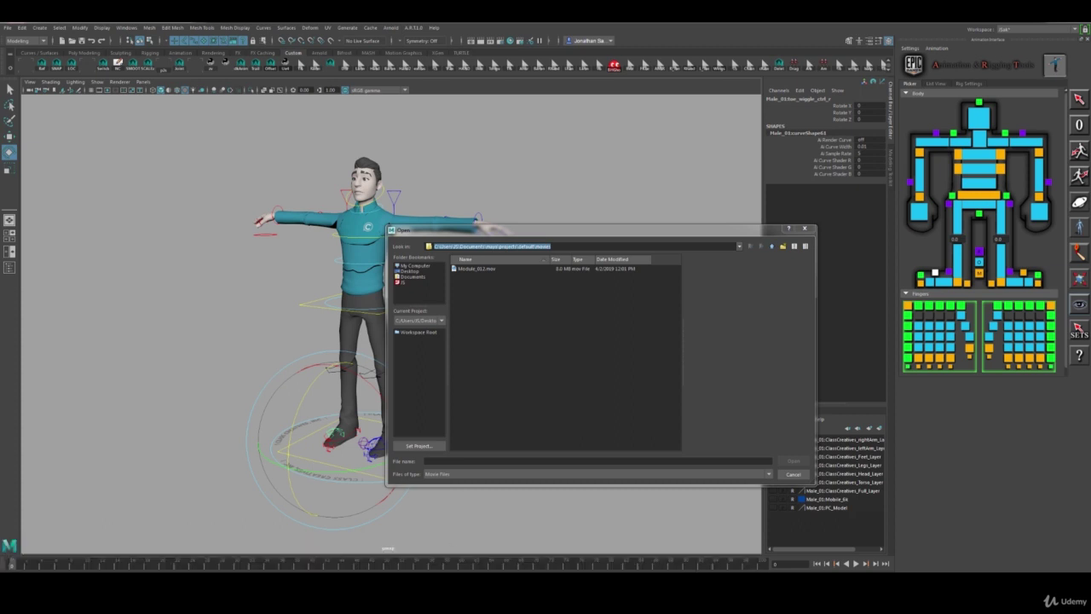
left_click_drag(537, 246, 296, 252)
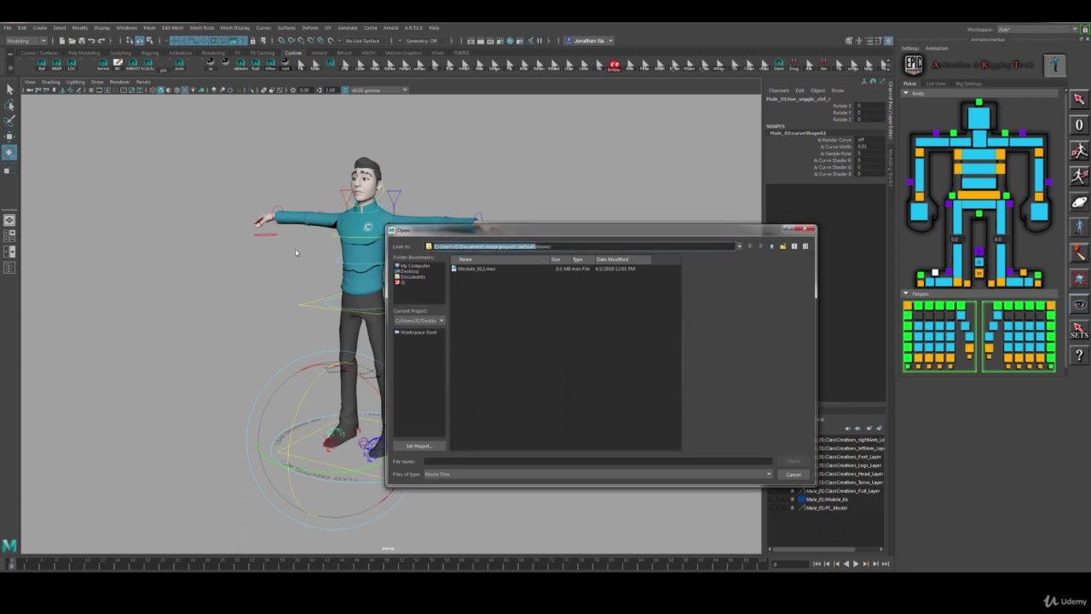
left_click(554, 247)
key("ctrl+a")
type("C:\\Users\\JS\\Desktop\\Class Creatives\\Lectures\\ArtBooks\\Animation\\WalkReference")
key("Return")
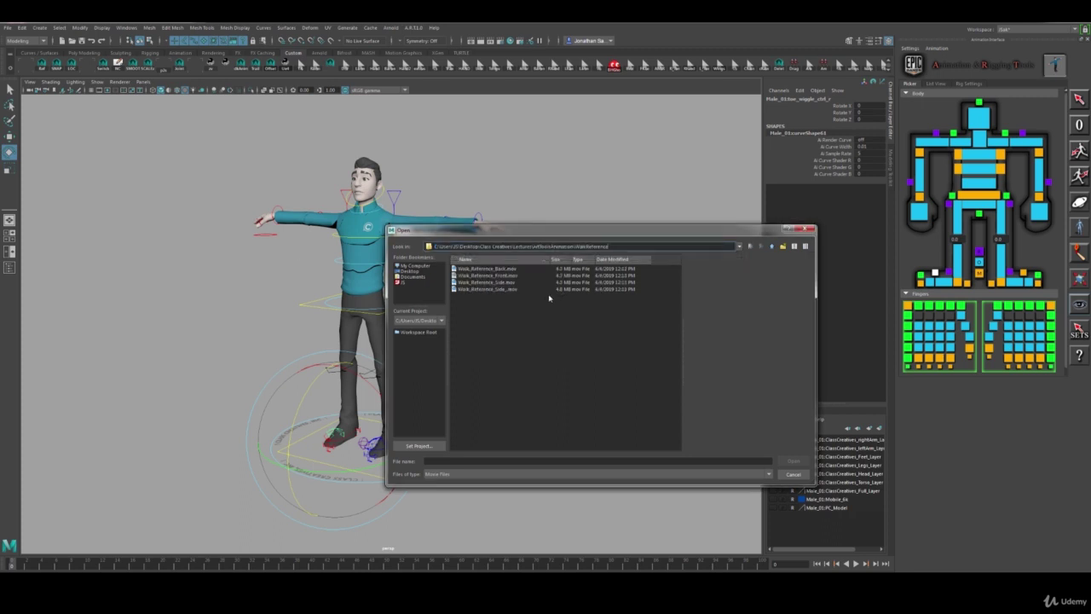
- Load Walk_Reference_Side.mov as the camera's image plane movie
left_click(509, 283)
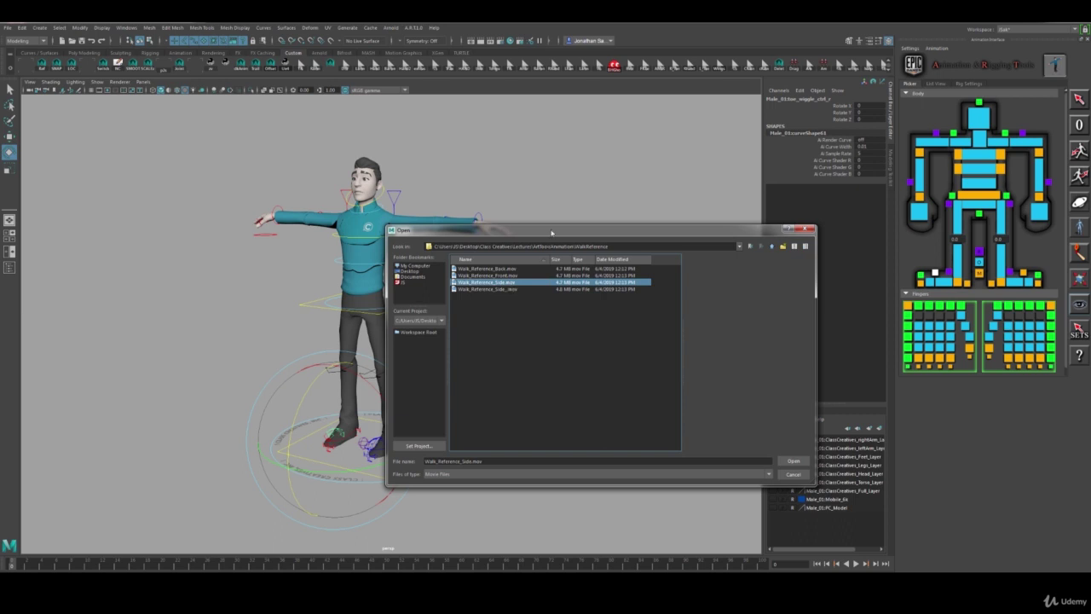
left_click_drag(551, 232, 658, 187)
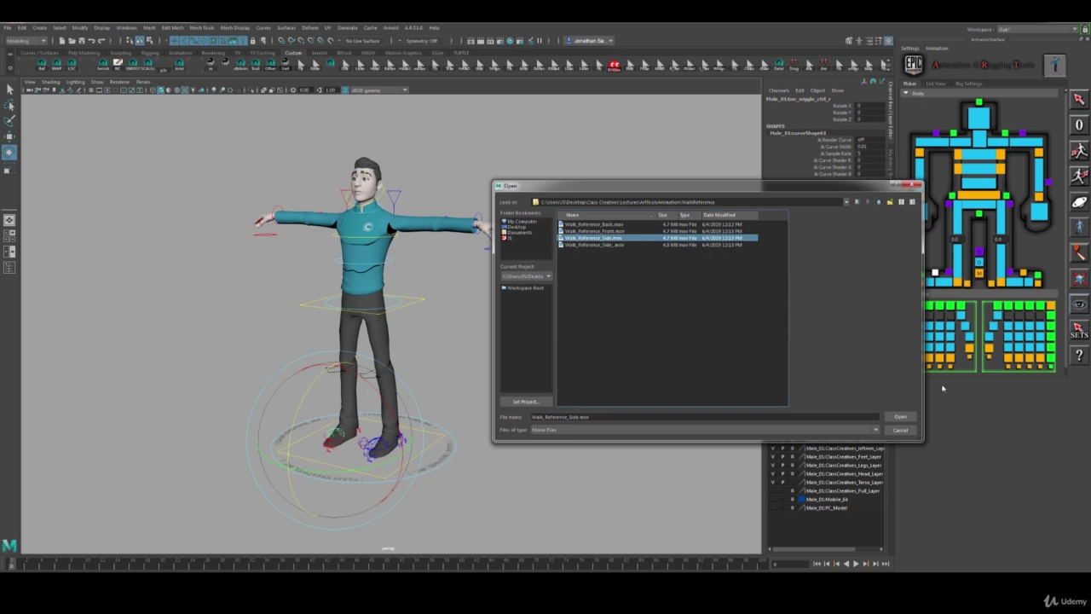
left_click(900, 417)
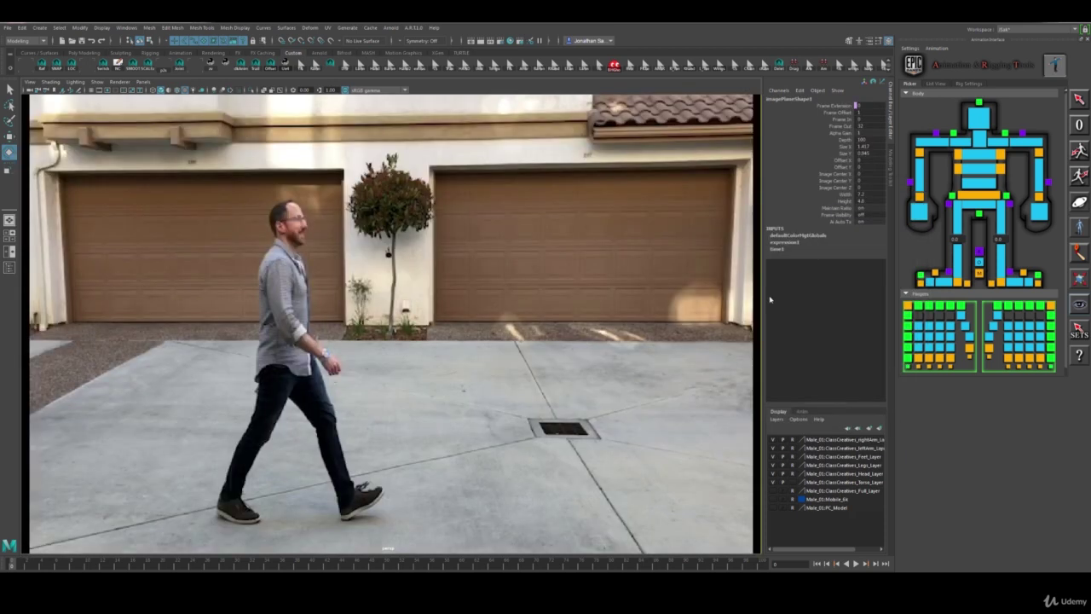
- Set the side-view image plane's placement size to 0.354 by 0.236 in its attributes
left_click(655, 286)
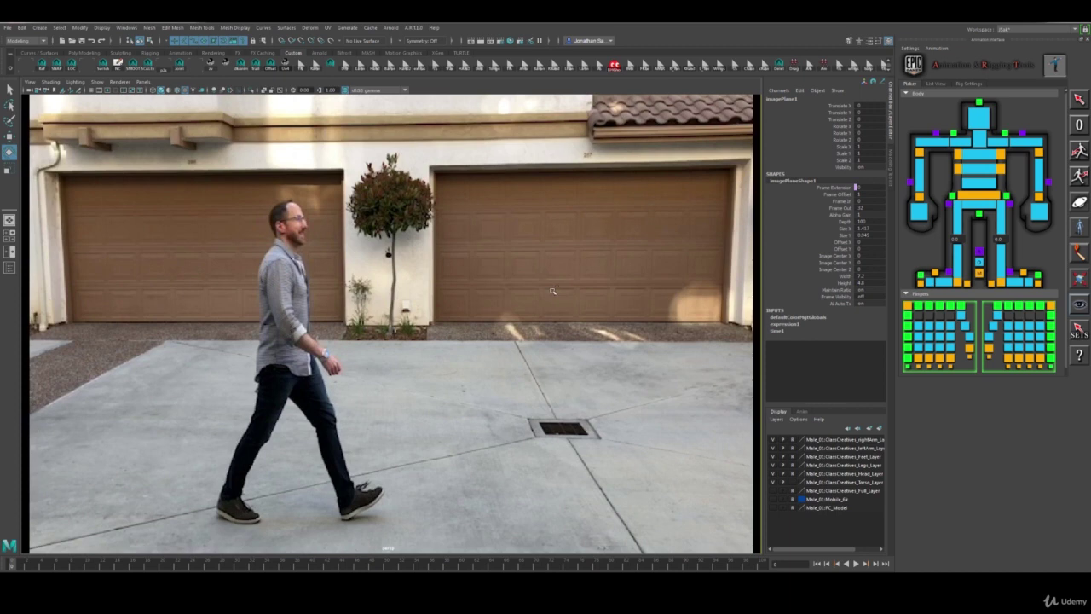
key("ctrl+a")
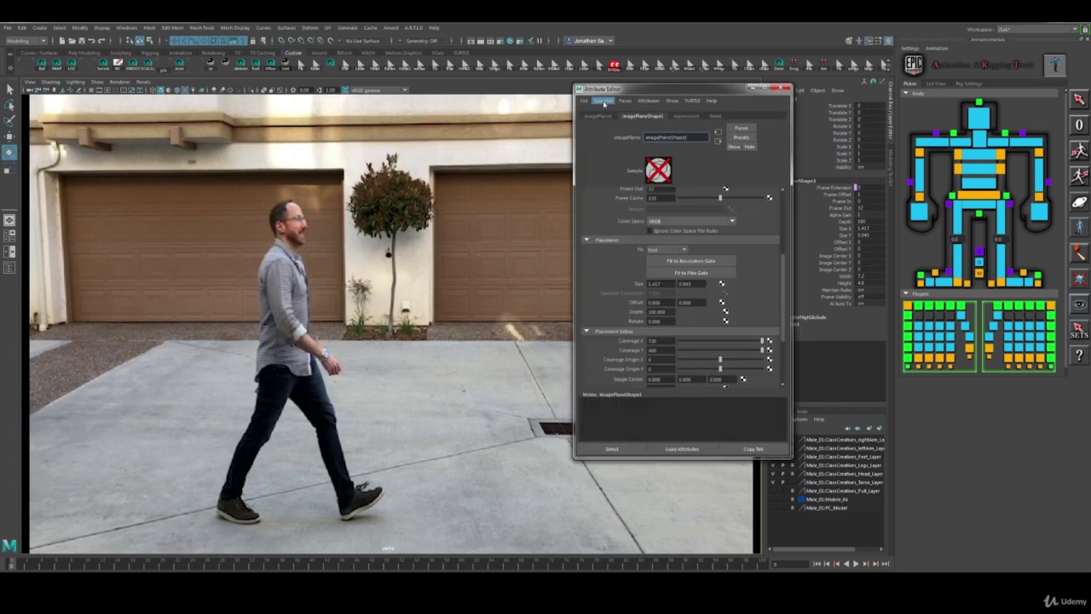
left_click_drag(654, 91, 612, 92)
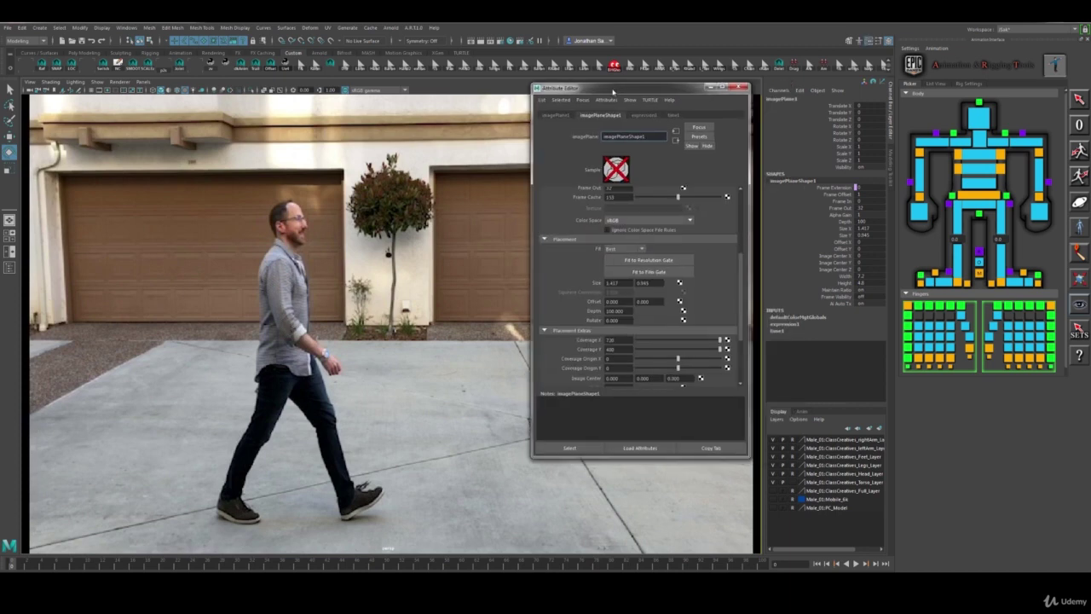
double_click(613, 283)
key("BackSpace")
key("Tab")
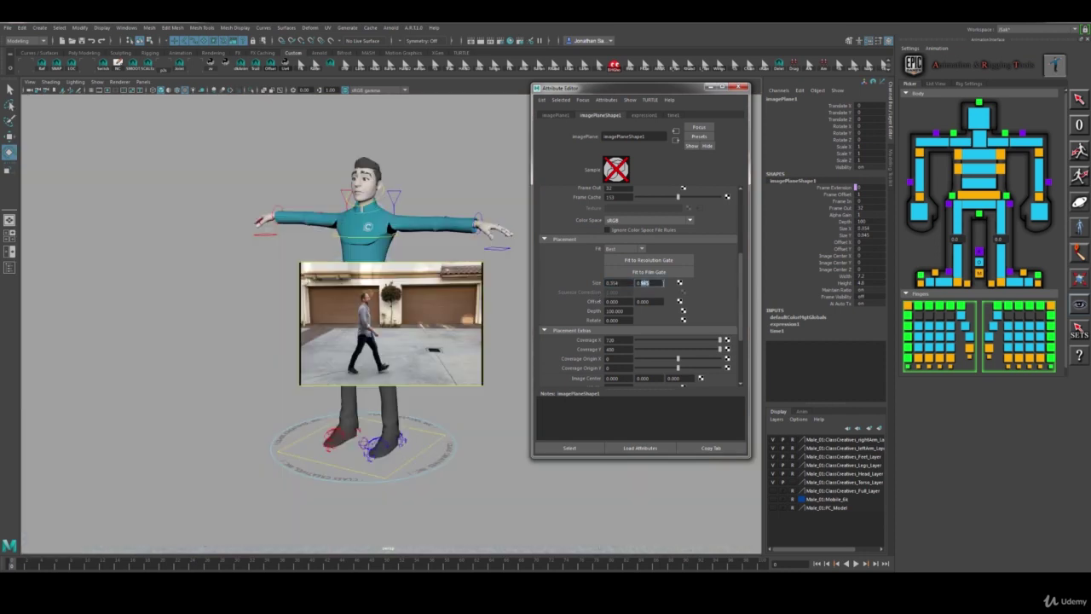
type("0.25")
key("Return")
- Set the side-view image plane's horizontal offset to 0.5 to move it off the character
left_click_drag(619, 87, 119, 93)
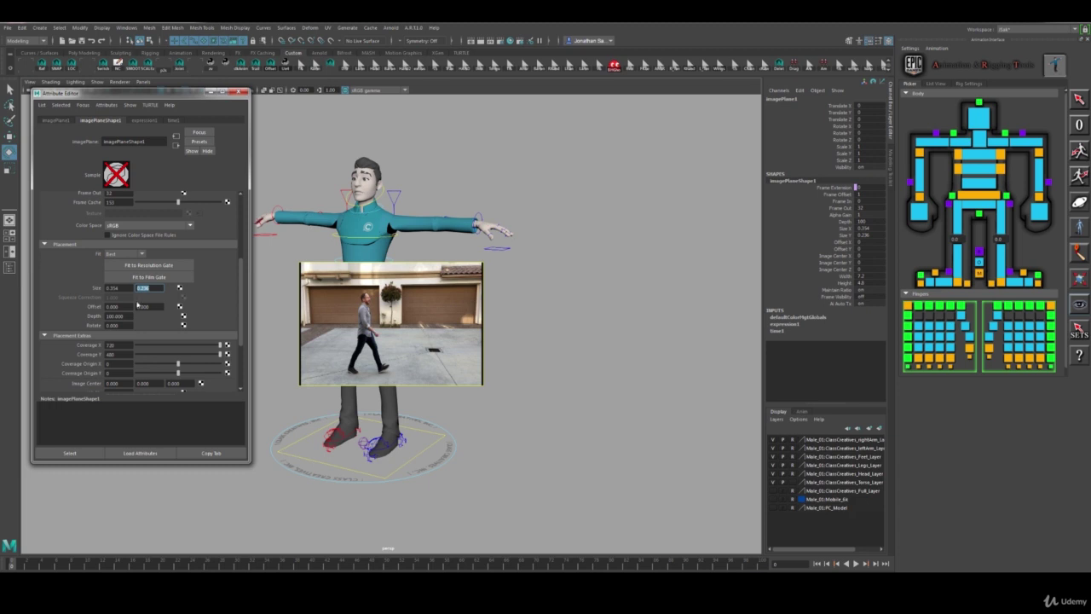
left_click(129, 307)
left_click(149, 305)
left_click(114, 307)
left_click(152, 306)
key("shift+Tab")
type("0.5")
key("Return")
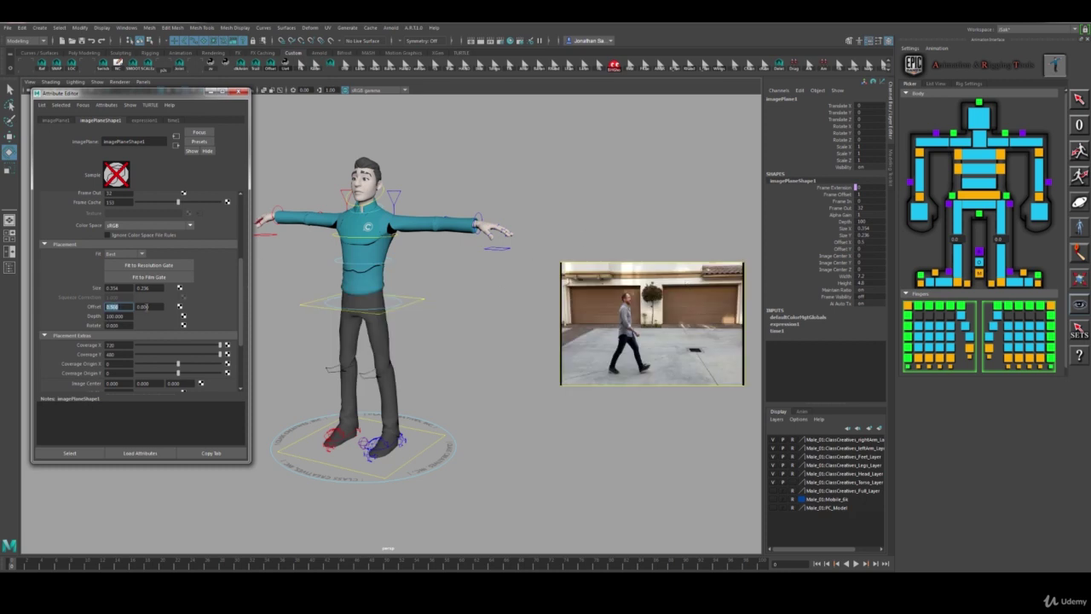
- Raise the side-view image plane by trying vertical offsets of 0.25 and 0.3, finishing at 0.35
key("Tab")
type("0.25")
key("Return")
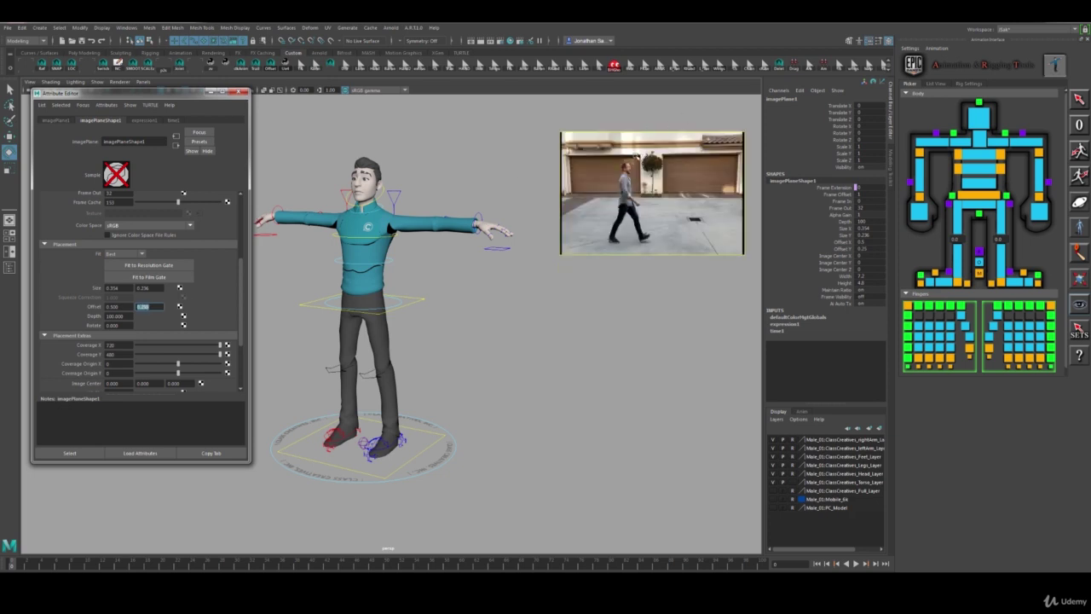
left_click(151, 307)
left_click_drag(143, 307, 171, 309)
type("3")
key("Return")
left_click(153, 306)
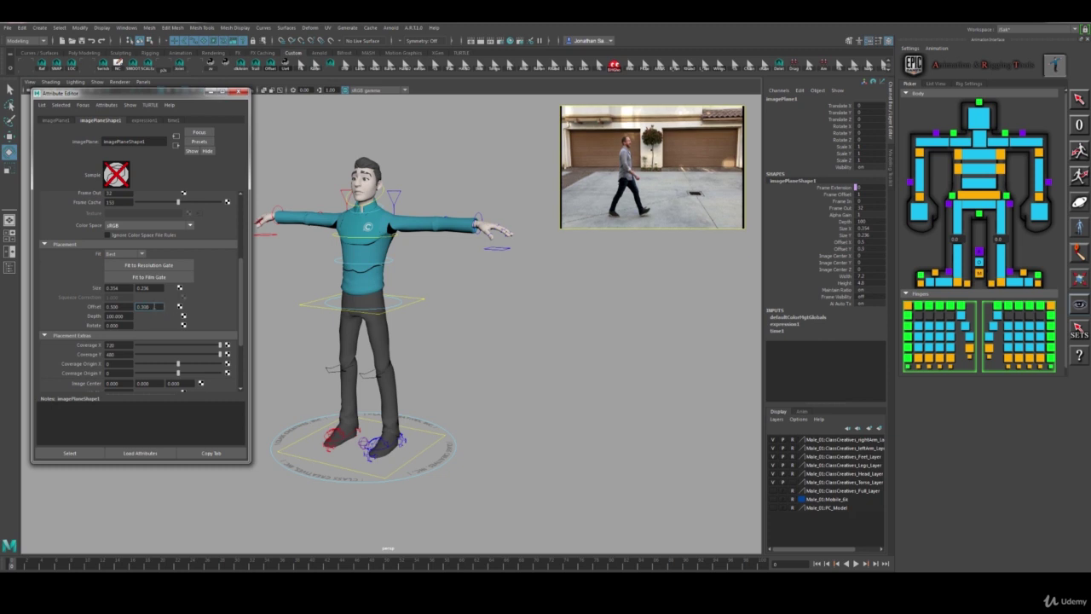
left_click_drag(141, 307, 198, 306)
type("35")
key("Return")
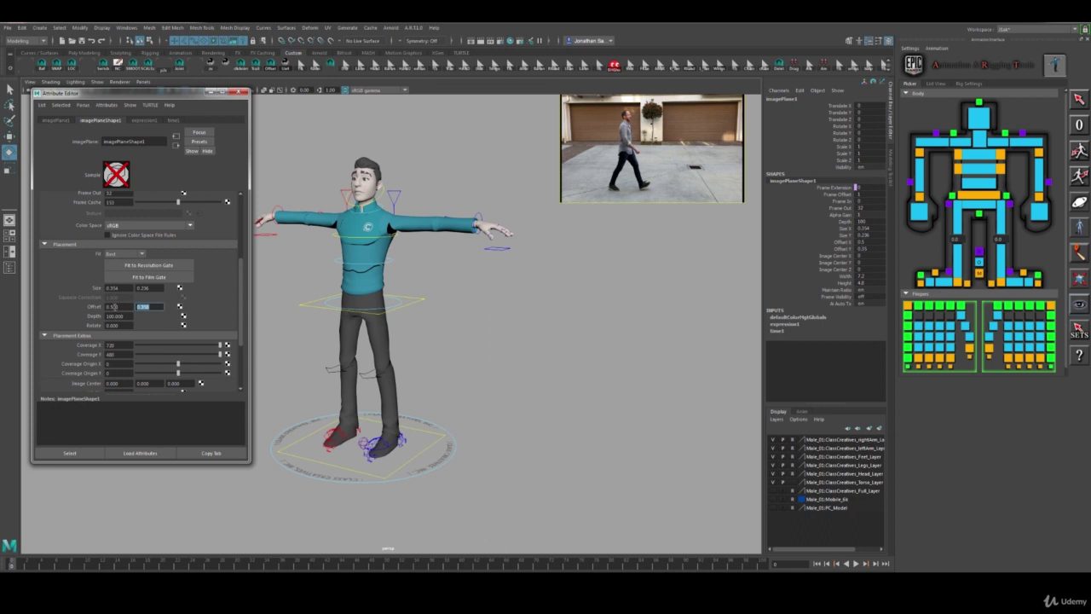
- Adjust the side-view image plane's horizontal offset, trying 0.55 and finishing at 0.53
left_click_drag(114, 307, 140, 306)
type("1")
key("Return")
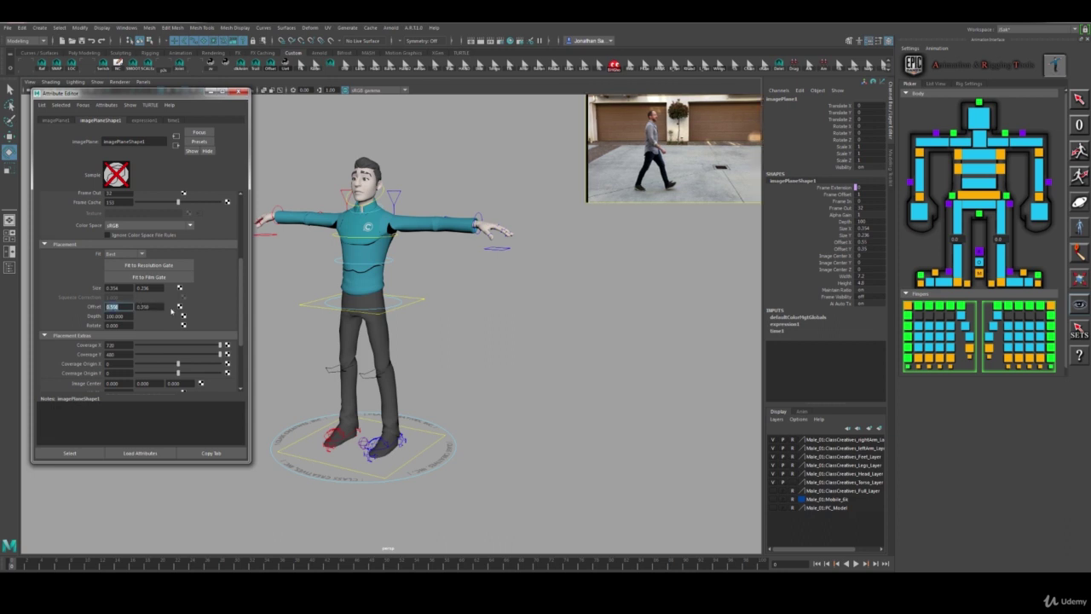
type("0.55")
left_click_drag(112, 307, 121, 307)
key("Return")
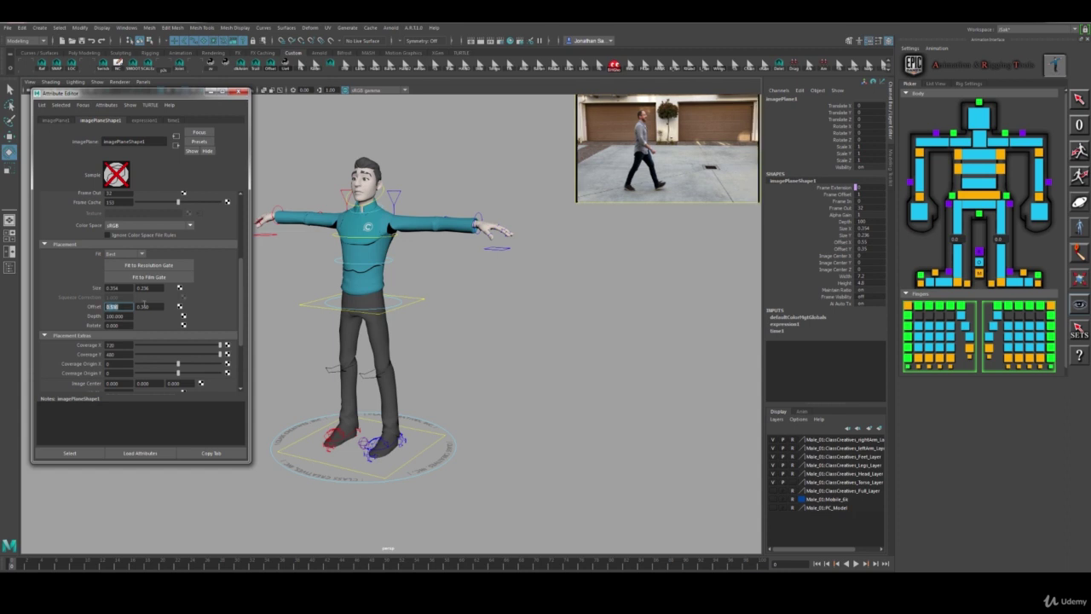
- Play back the side walk reference, return to frame 0 and view the character from its side
mouse_move(555, 314)
middle_mouse_down("alt")
mouse_move(583, 345)
mouse_move(554, 341)
mouse_move(570, 322)
middle_mouse_up("alt")
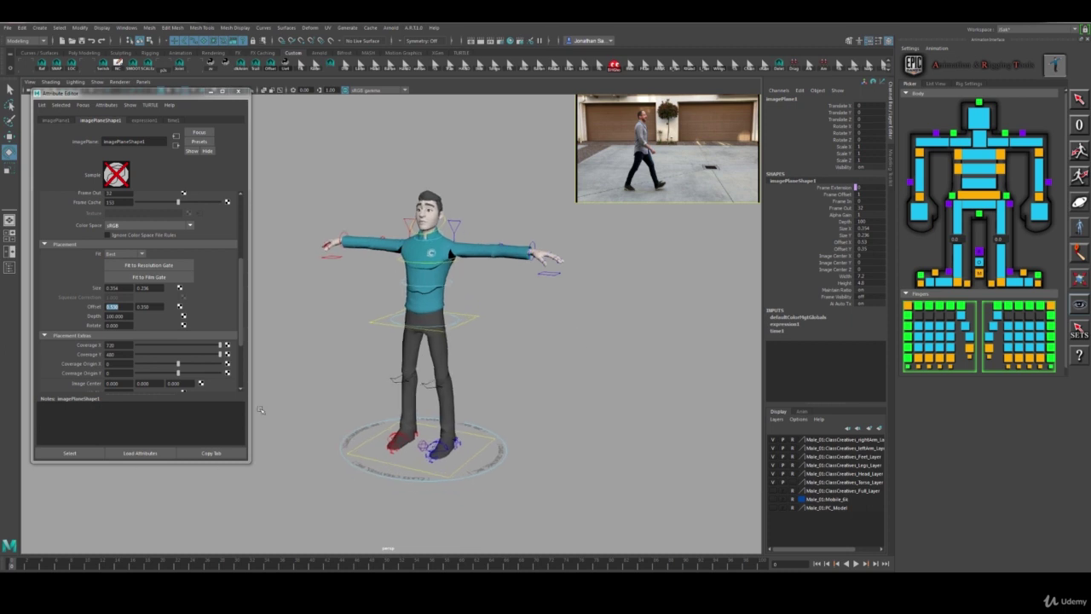
key("alt+v")
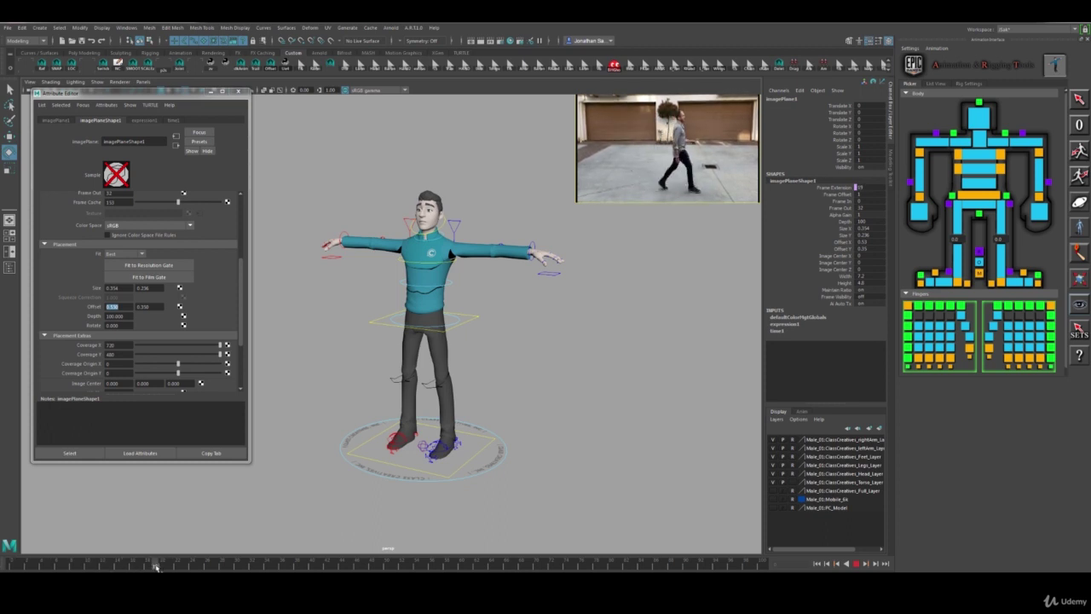
mouse_move(3, 569)
left_mouse_down()
mouse_move(44, 567)
mouse_move(12, 566)
left_mouse_up()
left_click_drag(451, 435, 537, 424, "alt")
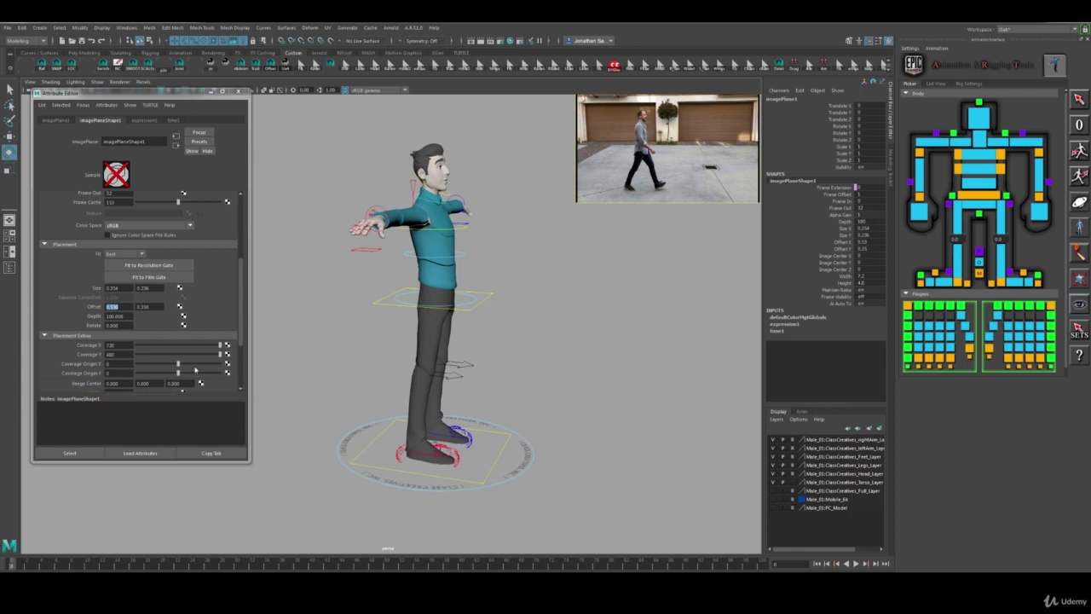
- Close the image plane attributes and import Walk_Reference_Front.mov from the WalkReference folder as a second image plane
left_click(242, 92)
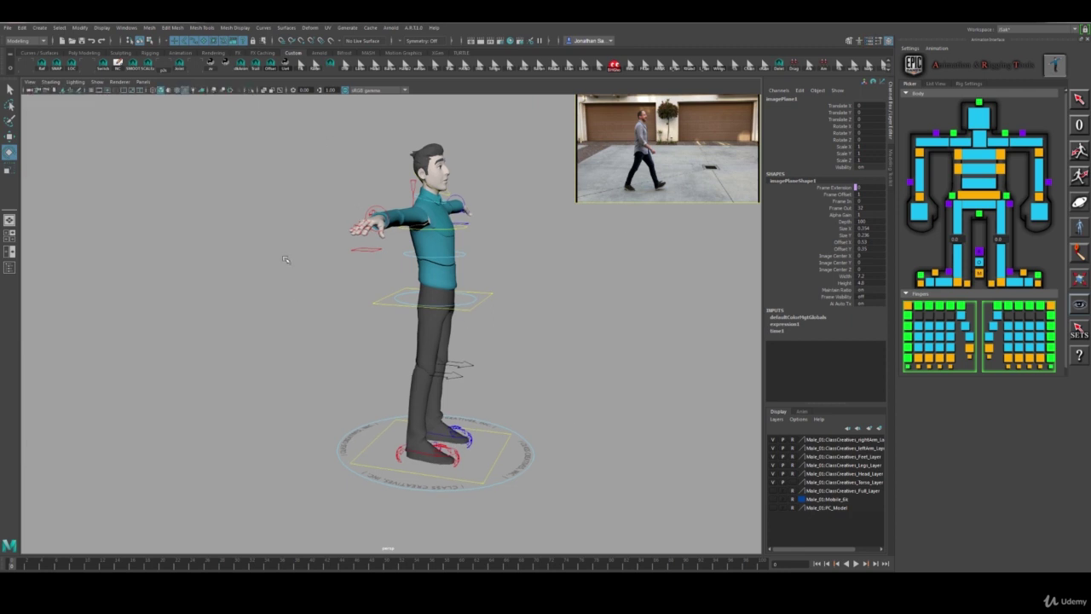
left_click(286, 259)
left_click(30, 82)
mouse_move(75, 262)
mouse_move(85, 236)
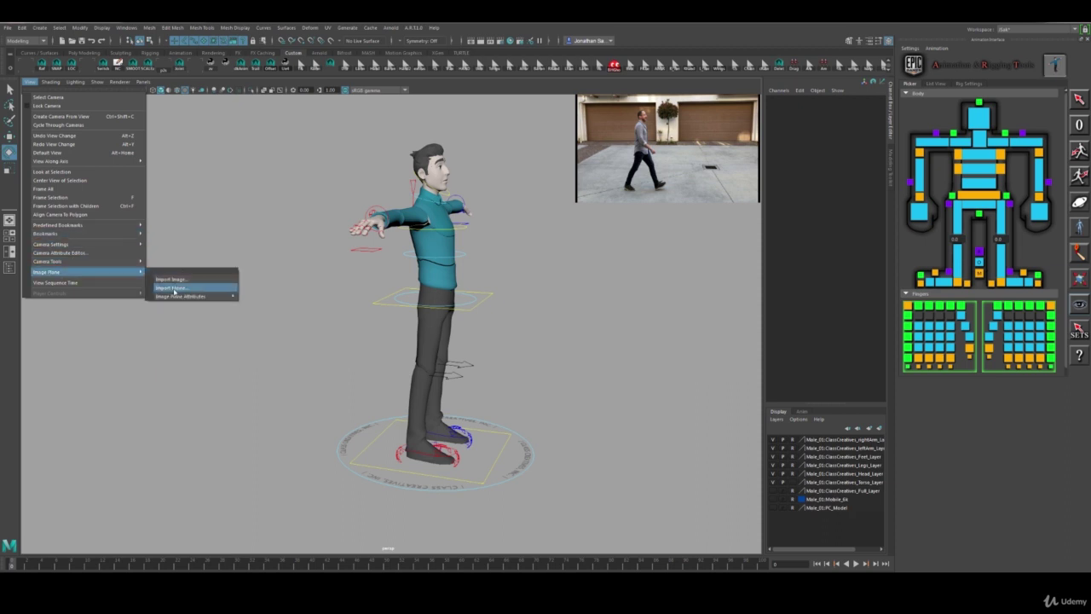
left_click(174, 291)
left_click_drag(676, 203, 258, 223)
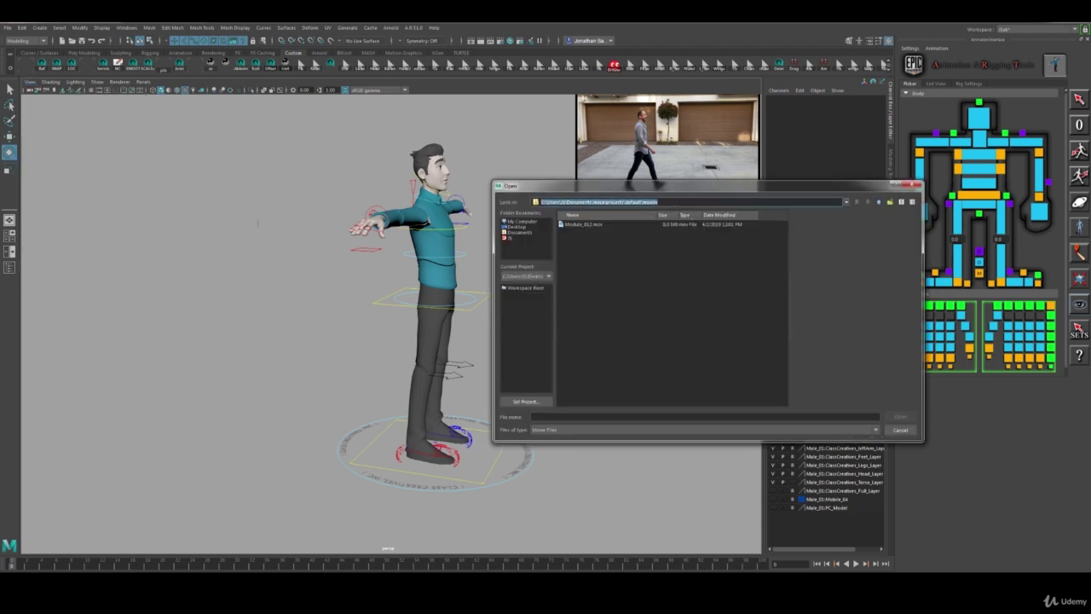
type("C:\\Users\\JI\\Desktop\\Class Creatives\\Lectures\\ArtToolsAnimation\\WalkReference")
key("Return")
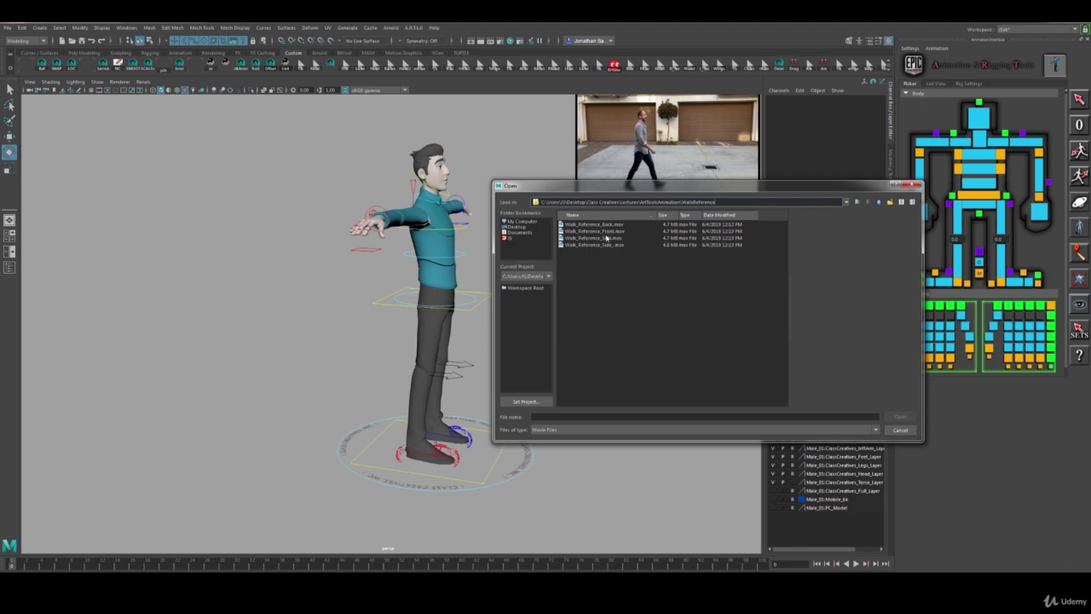
left_click(606, 238)
left_click(901, 416)
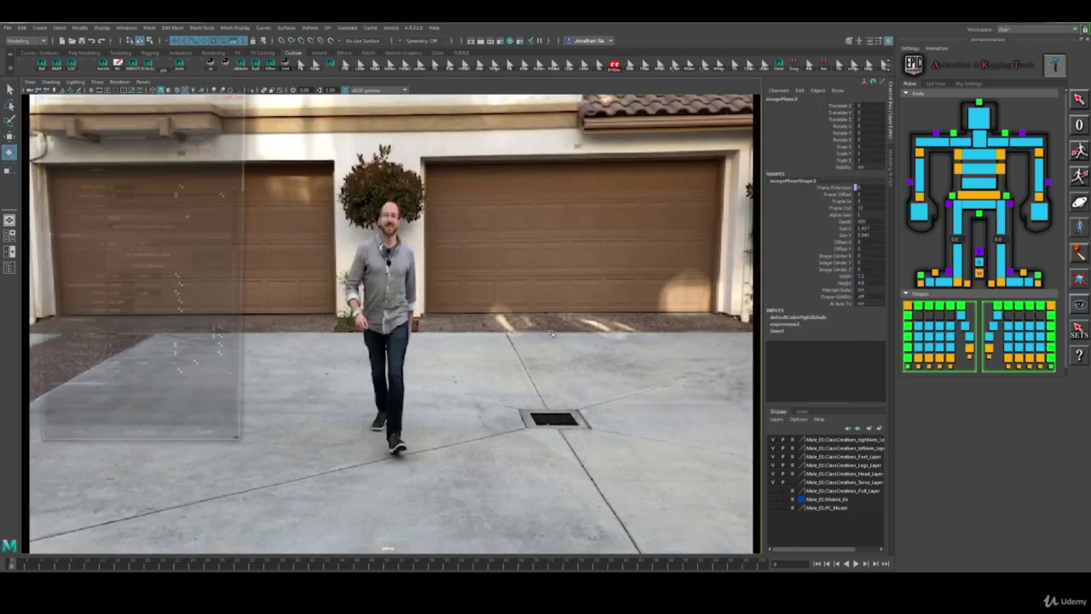
- Set the front-view image plane's placement size to 0.354 by 0.236 and move its attribute window clear of the reference
left_click_drag(102, 88, 582, 81)
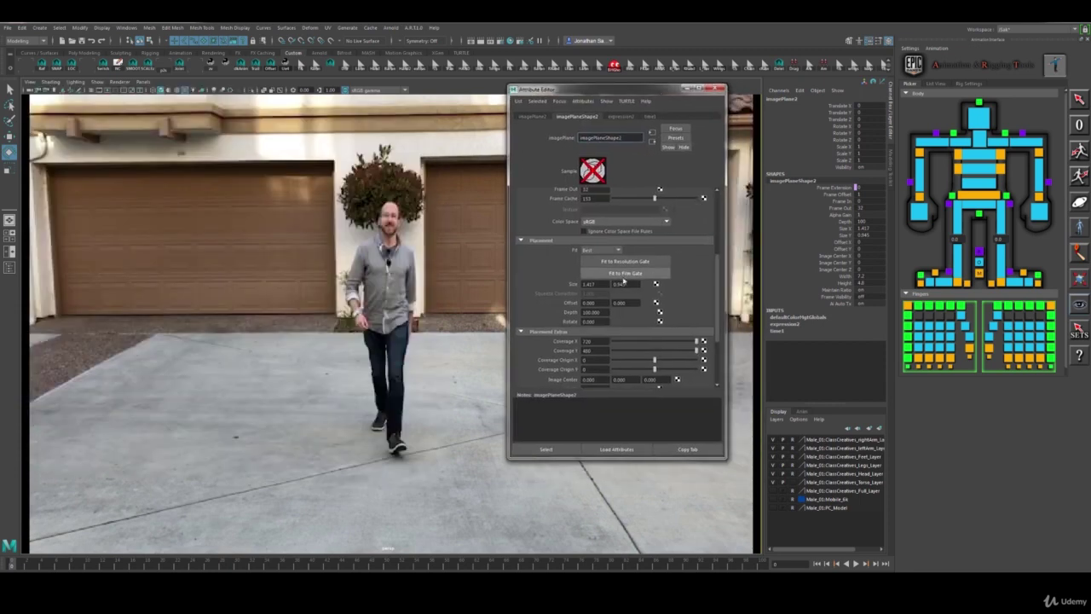
double_click(588, 283)
key("BackSpace")
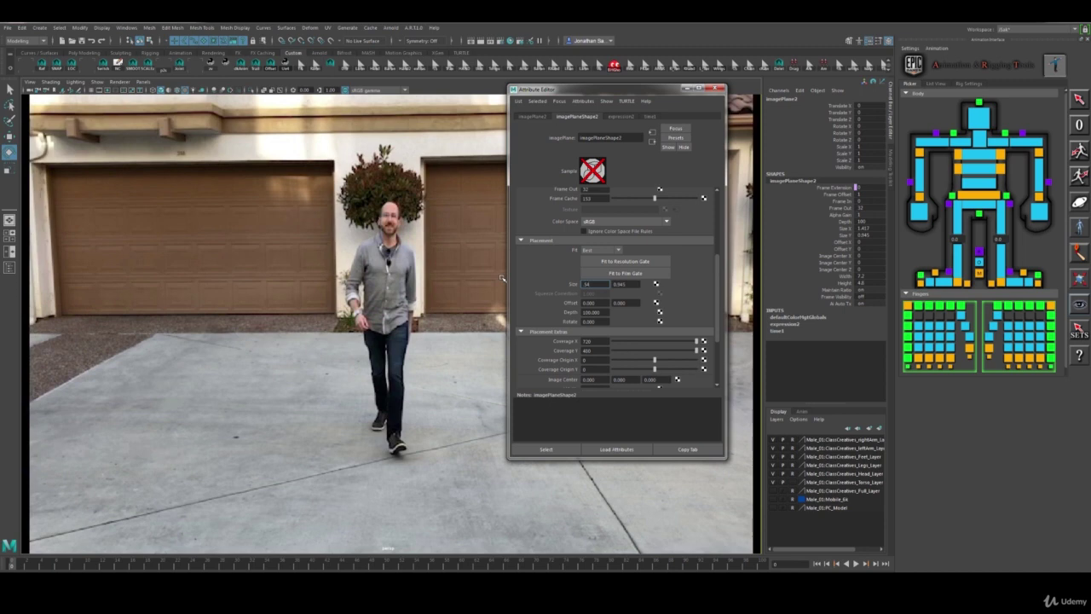
key("Tab")
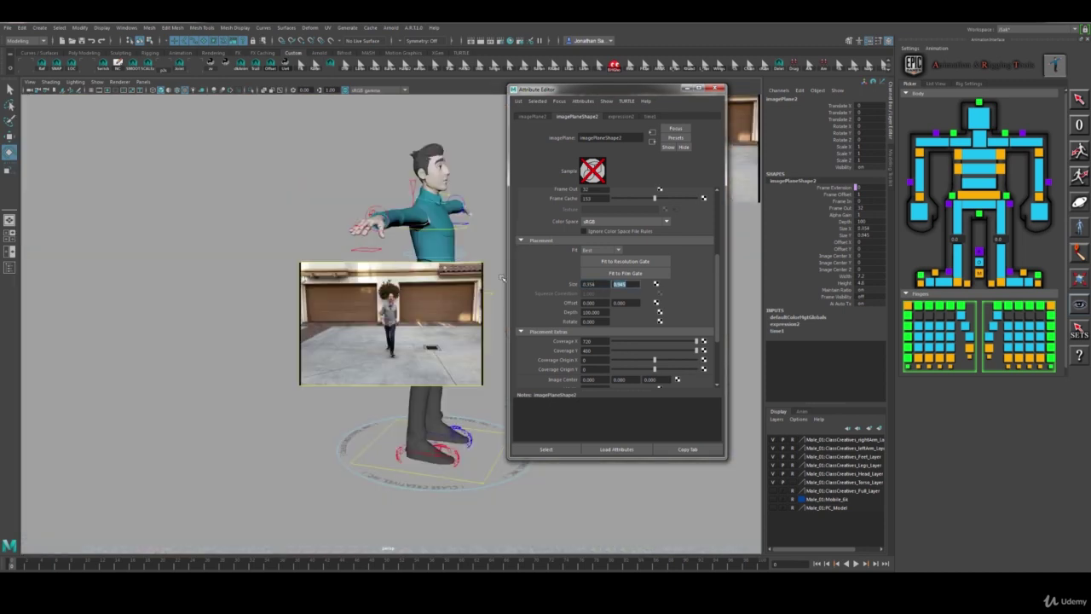
key("BackSpace")
type("0.236")
key("Return")
left_click_drag(635, 94, 151, 89)
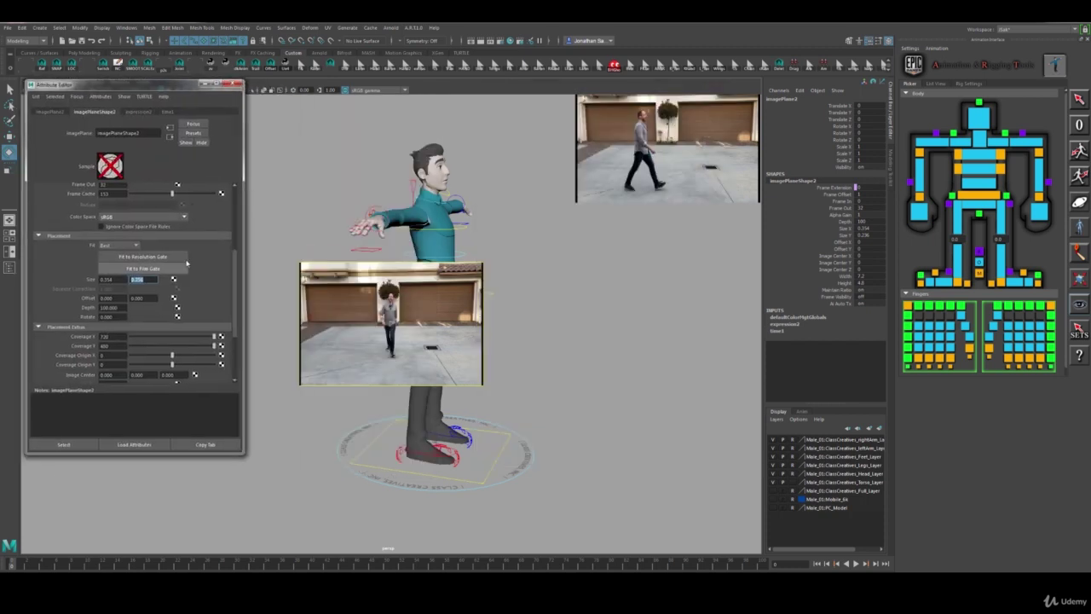
- Offset the front-view image plane horizontally, trying 0.5 and finishing at 0.53, and set its vertical offset to 0.1
key("Tab")
type("0.5")
key("Return")
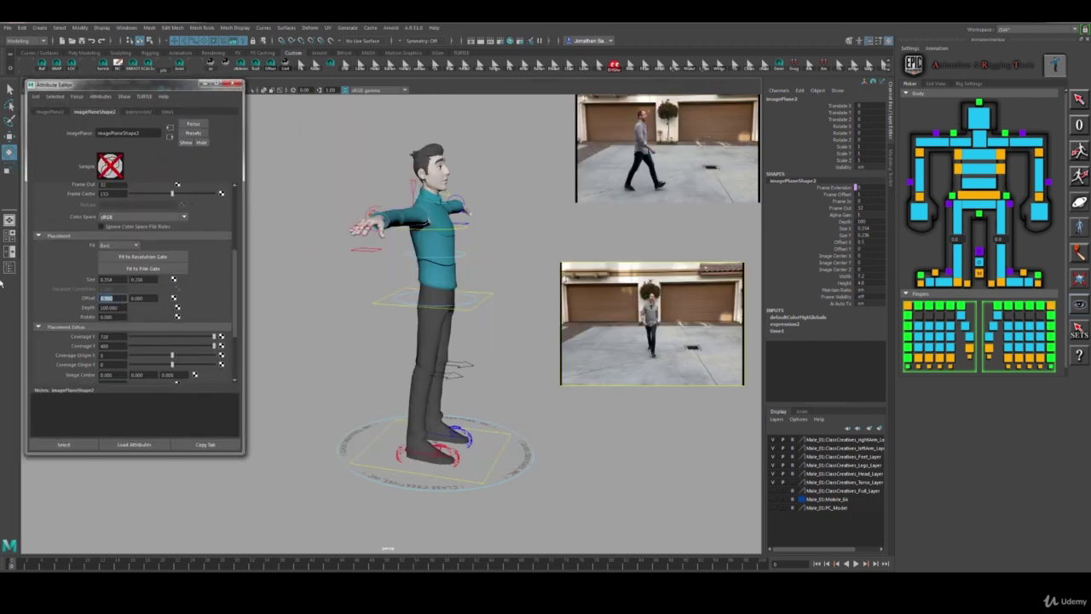
left_click_drag(106, 298, 111, 298)
type("5")
key("Return")
type("3")
key("Return")
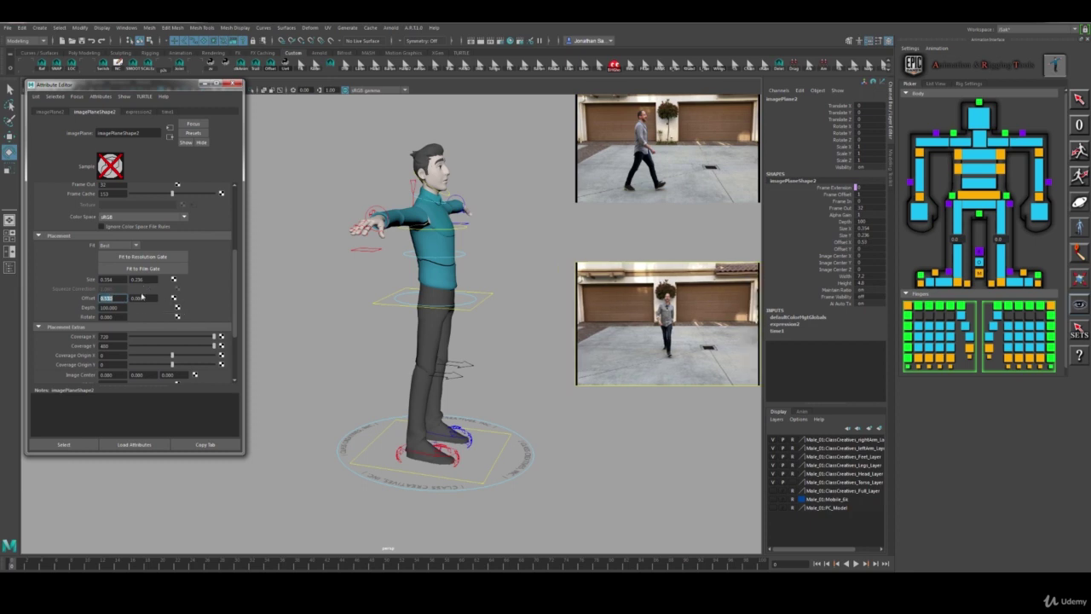
key("Tab")
type("0.1")
key("Return")
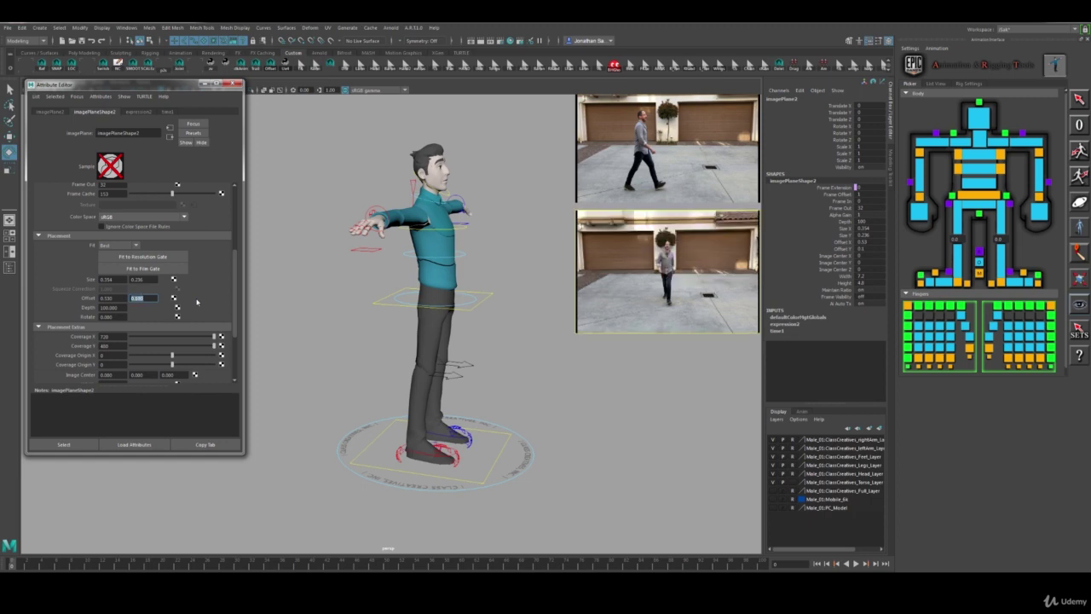
- Angle the view of the character, play back the side and front walk references together and return to frame 0
left_click_drag(535, 278, 512, 298, "alt")
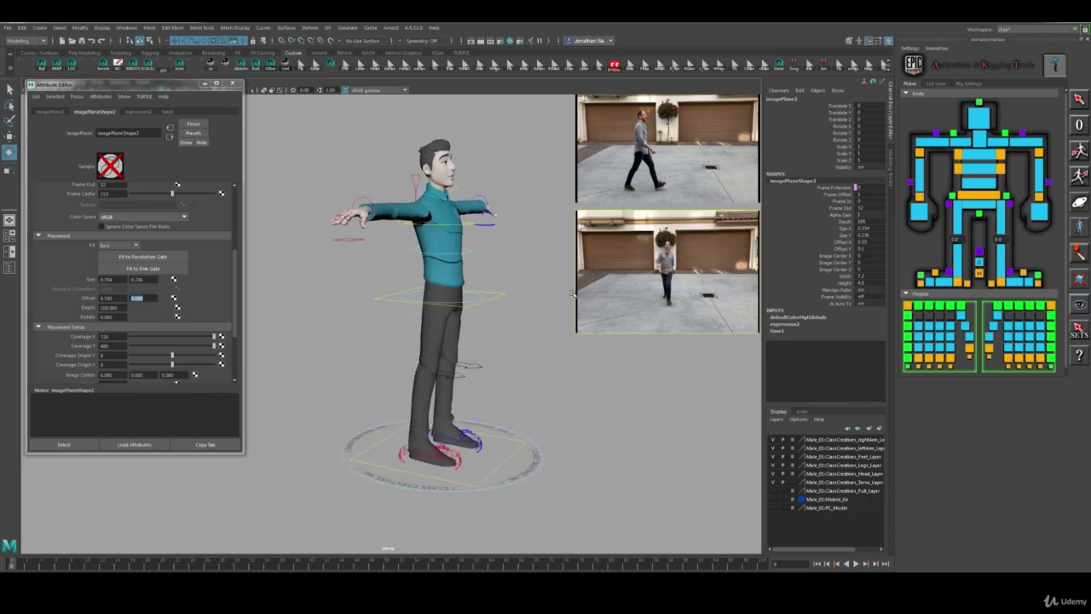
right_click_drag(512, 299, 608, 331, "alt")
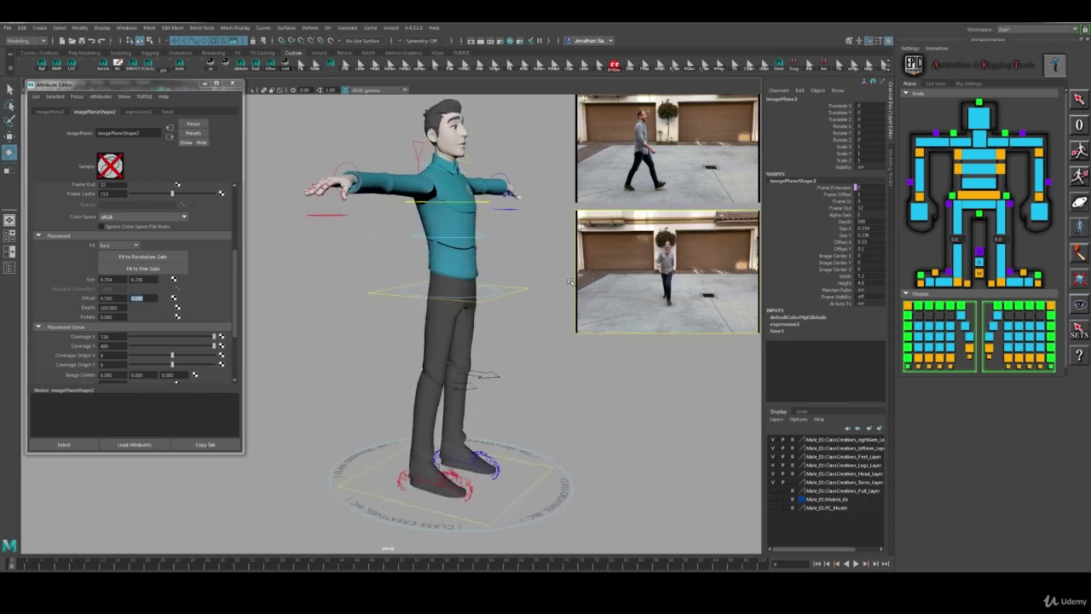
left_click_drag(21, 566, 274, 563)
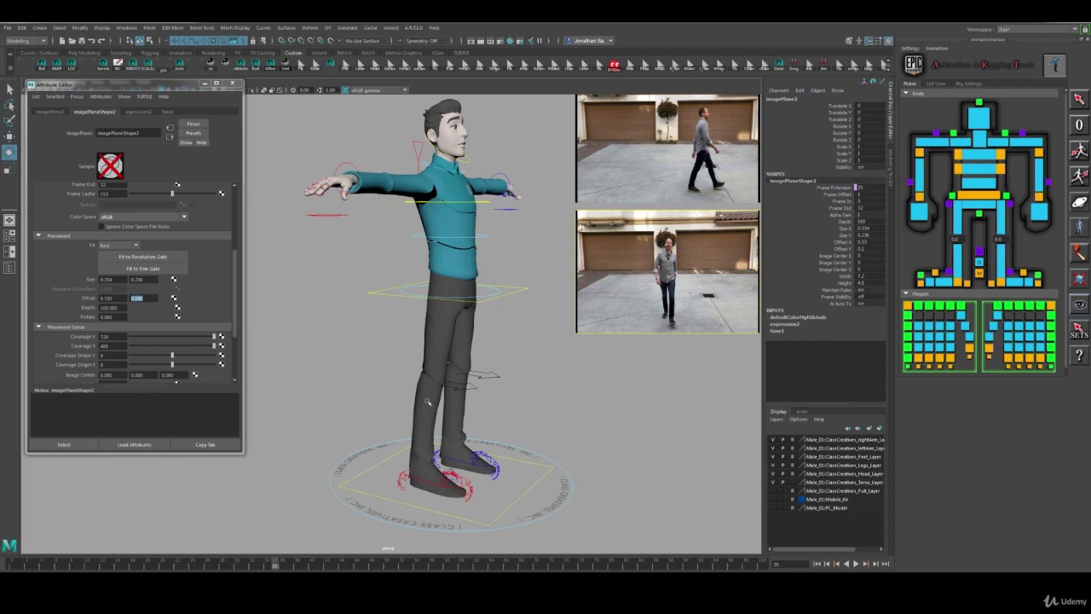
left_click(21, 566)
key("alt+v")
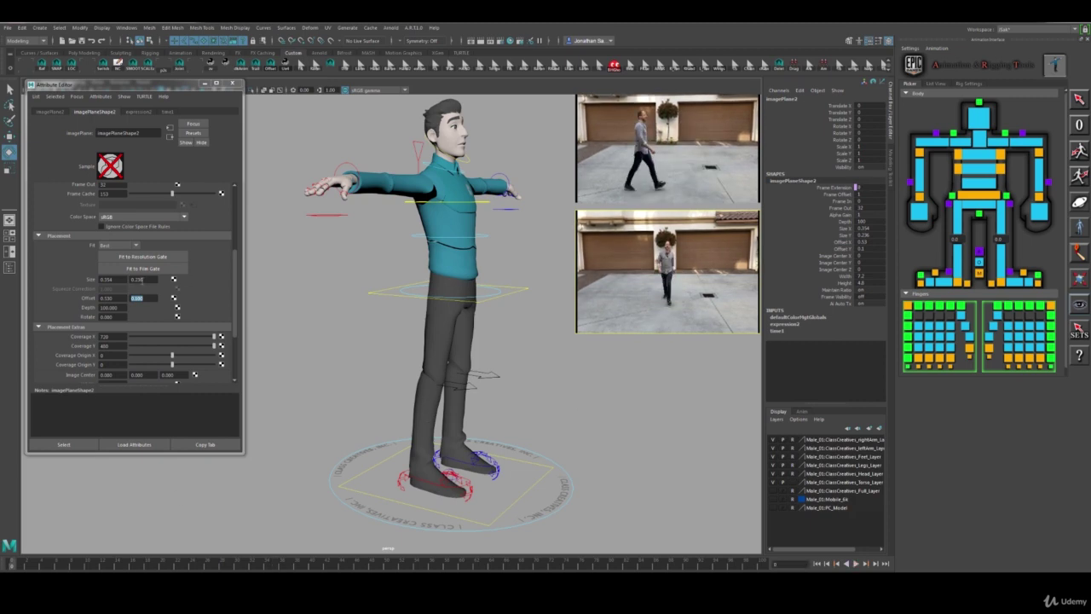
scroll(622, 423, "up", 4)
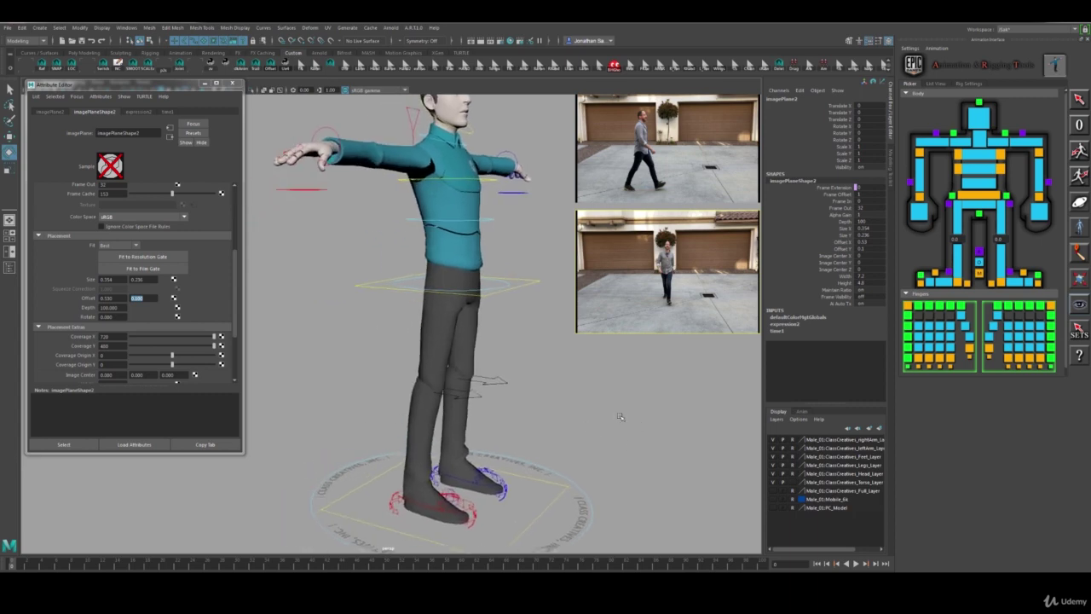
key("alt+v")
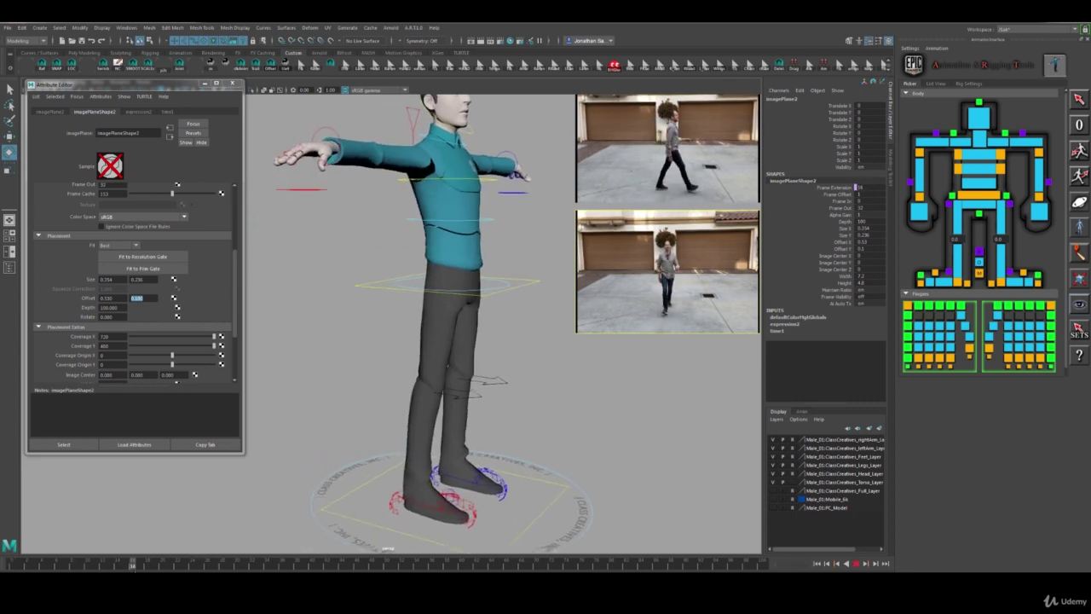
key("alt+v")
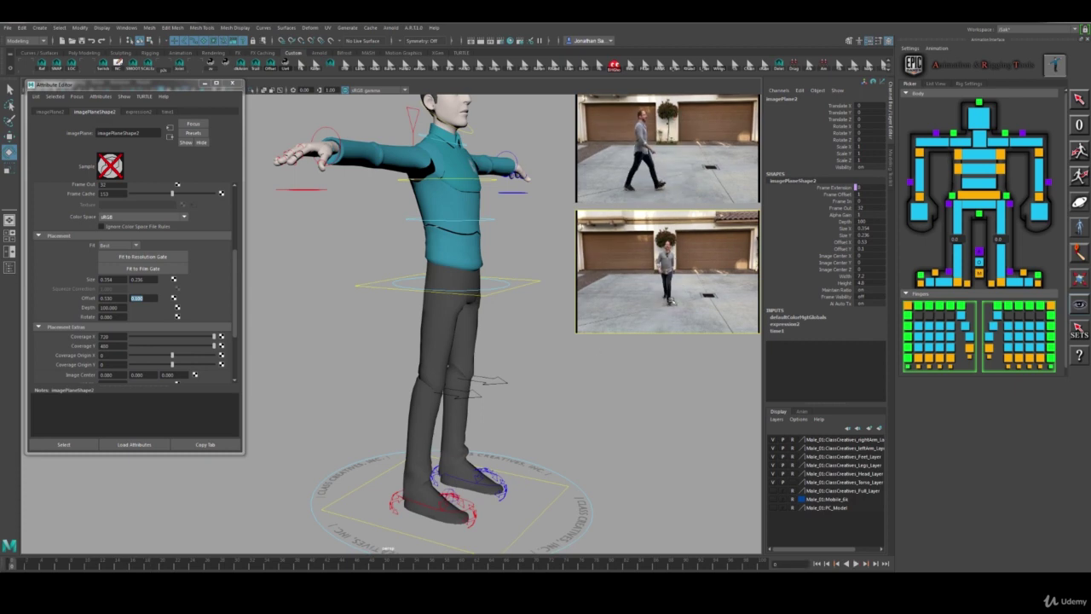
key("alt+v")
key("alt+v")
key("alt+v")
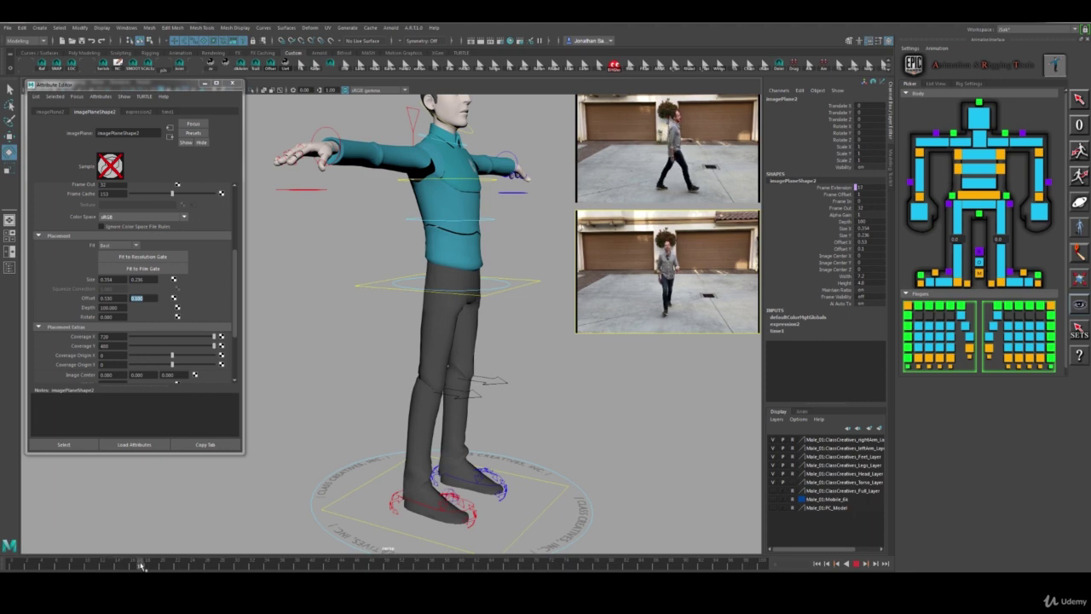
left_click_drag(141, 566, 11, 567)
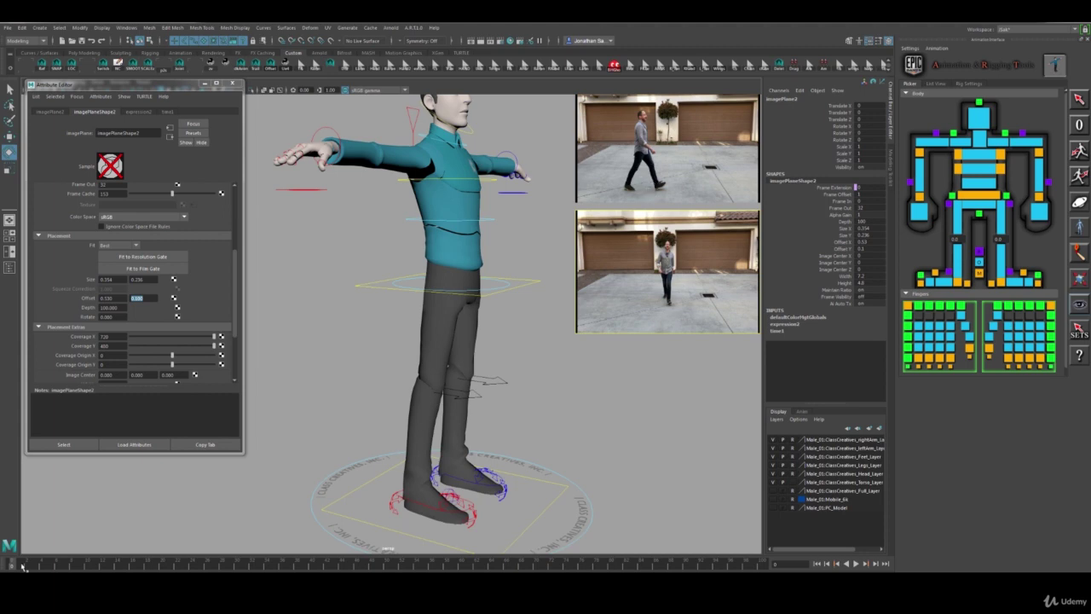
key("alt+v")
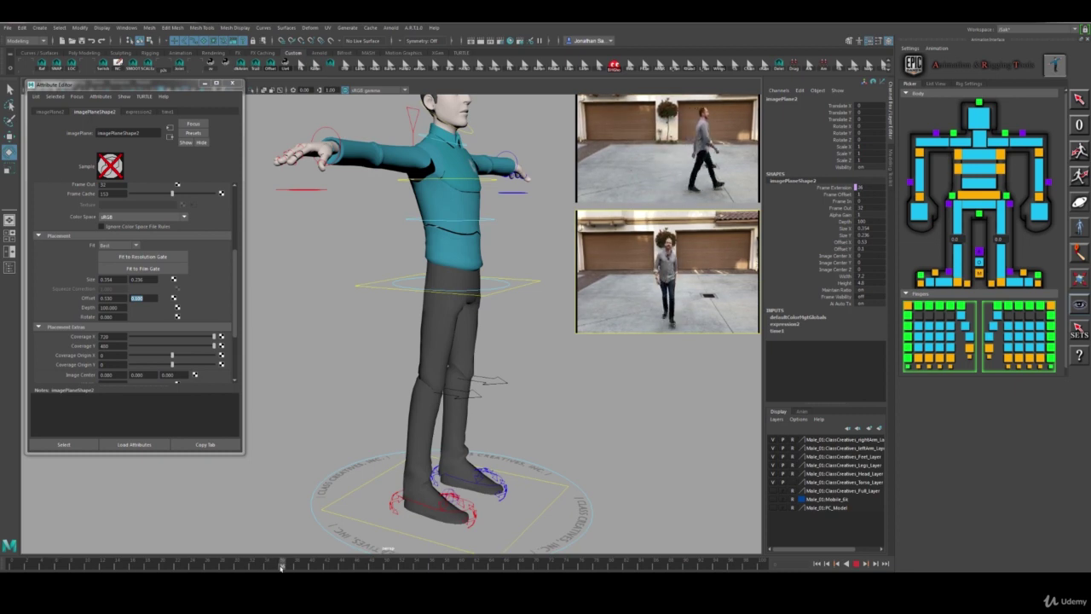
left_click_drag(281, 569, 11, 567)
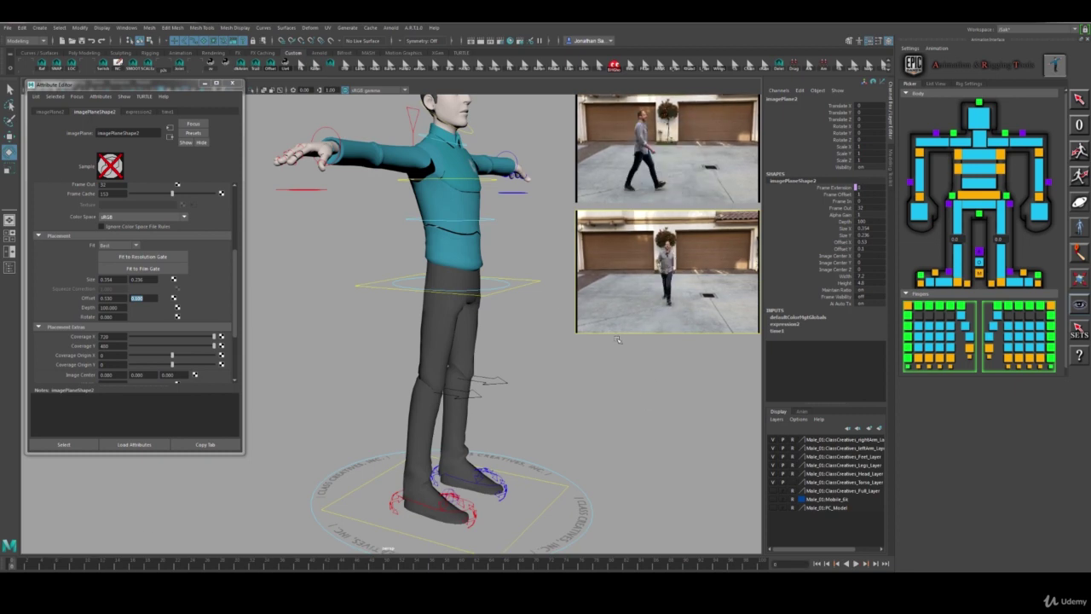
- Import Walk_Reference_Back.mov from the WalkReference folder as a third image plane on the perspective camera
left_click(156, 89)
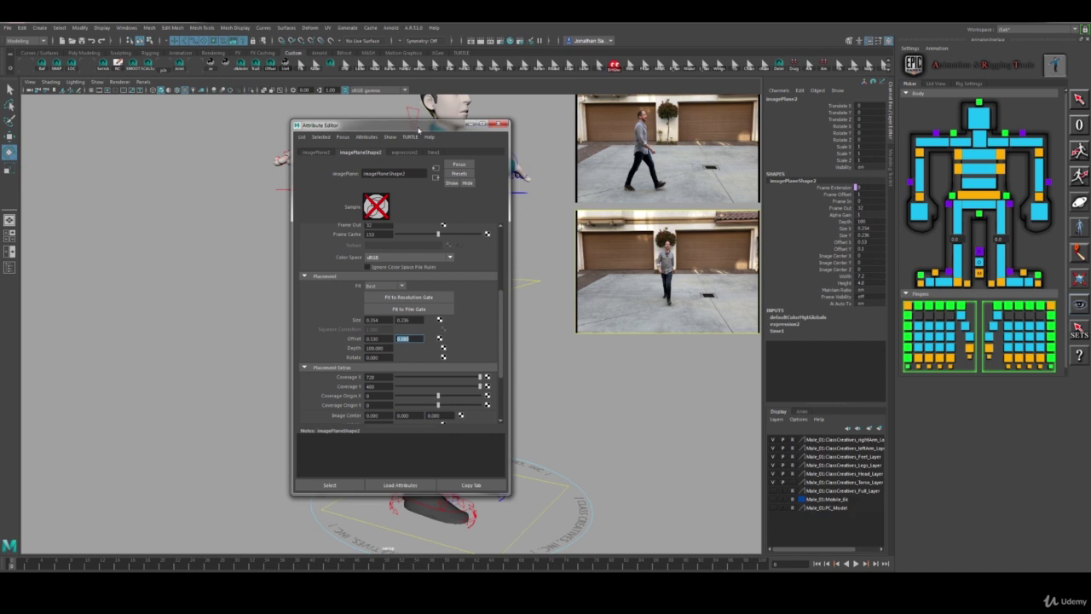
left_click_drag(419, 128, 530, 96)
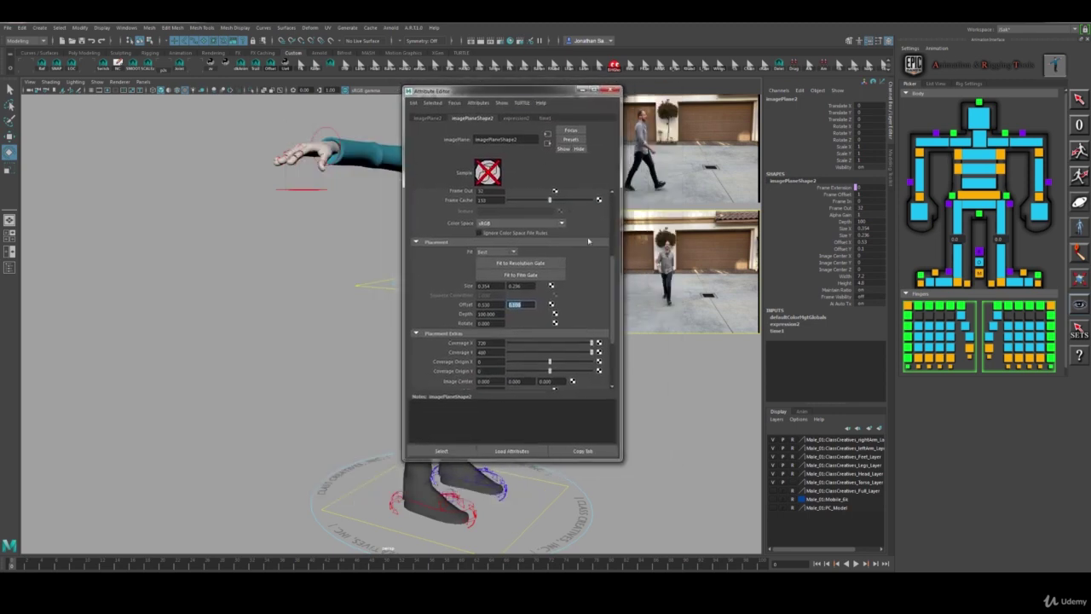
left_click(30, 82)
mouse_move(100, 272)
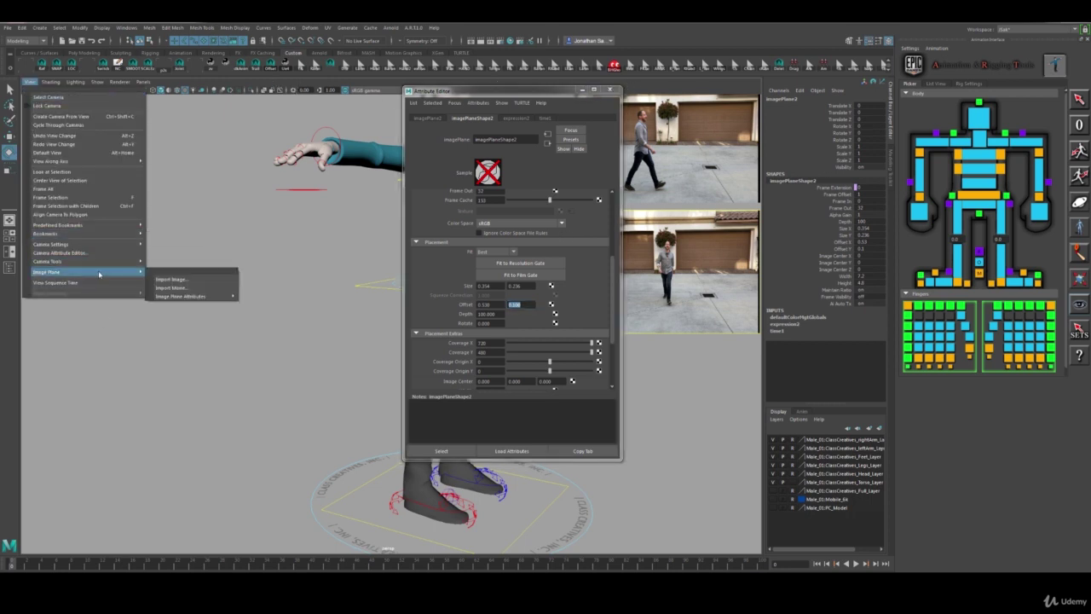
left_click(185, 287)
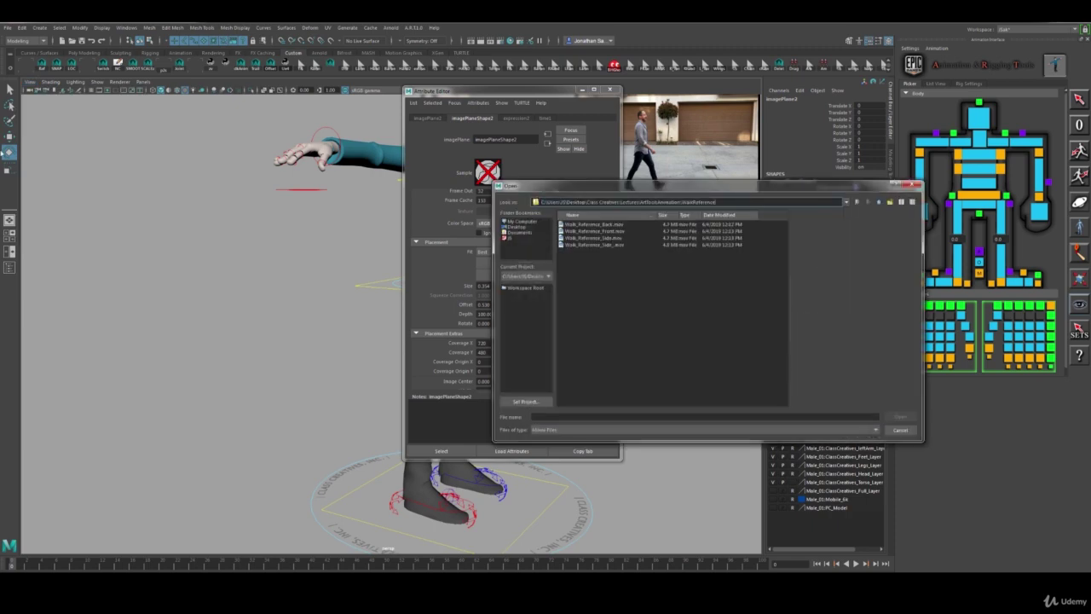
left_click(618, 230)
left_click(900, 416)
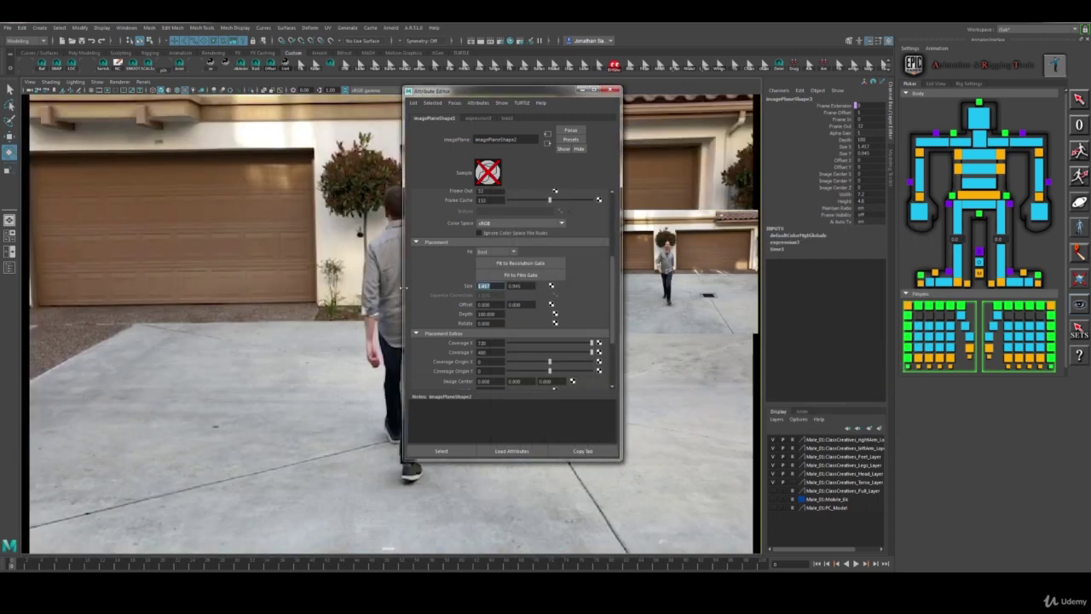
- Set the back-view image plane's placement size to 0.354 by 0.236 and move its attribute window clear of the reference
type("0.354")
key("Tab")
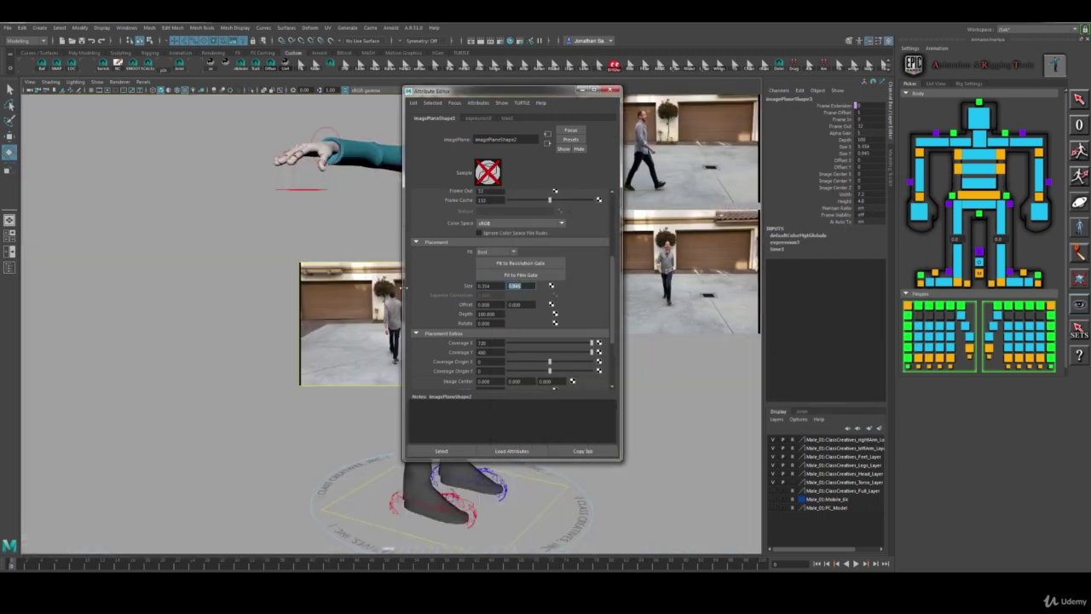
key("BackSpace")
key("Return")
left_click_drag(526, 91, 635, 90)
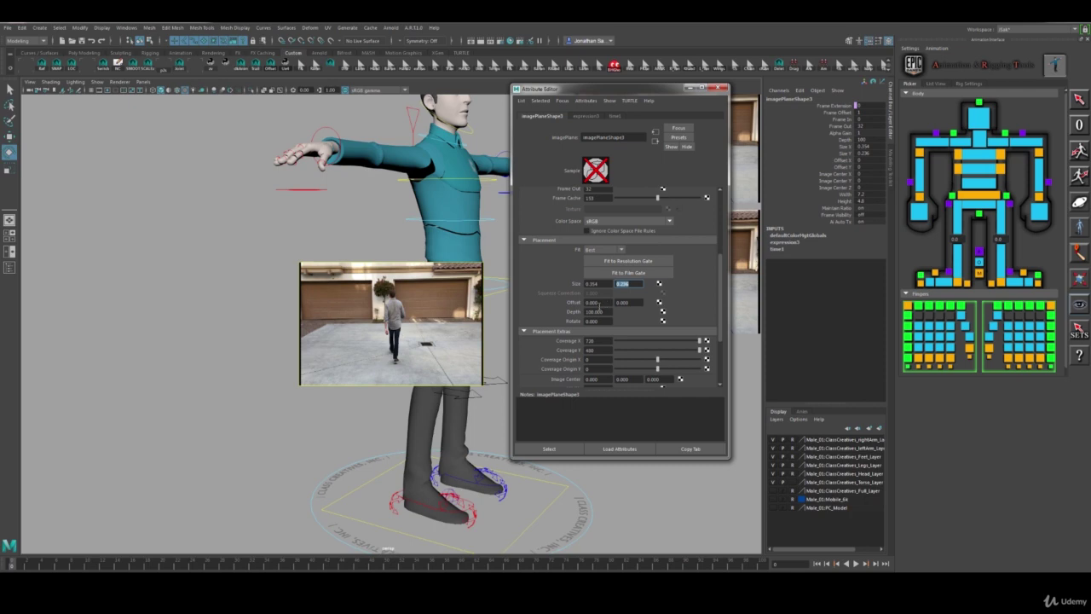
- Adjust the back-view image plane's horizontal offset, trying -0.5 and -0.6 and finishing at -0.4
left_click(594, 303)
type("0.5")
type("-0.5")
key("Return")
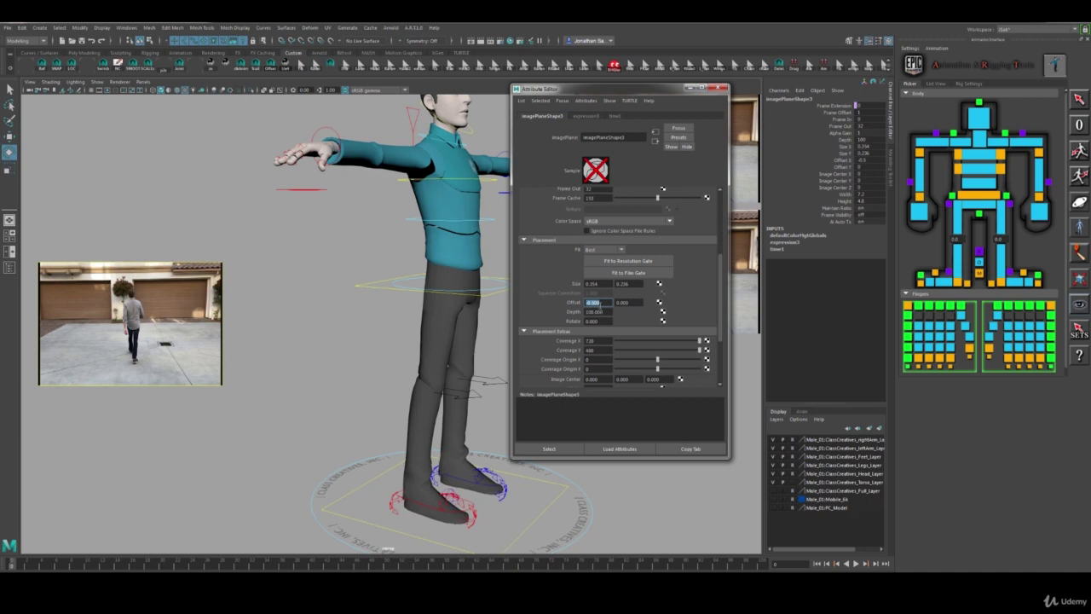
left_click_drag(600, 304, 591, 304)
type(".6")
key("Return")
type("-0.4")
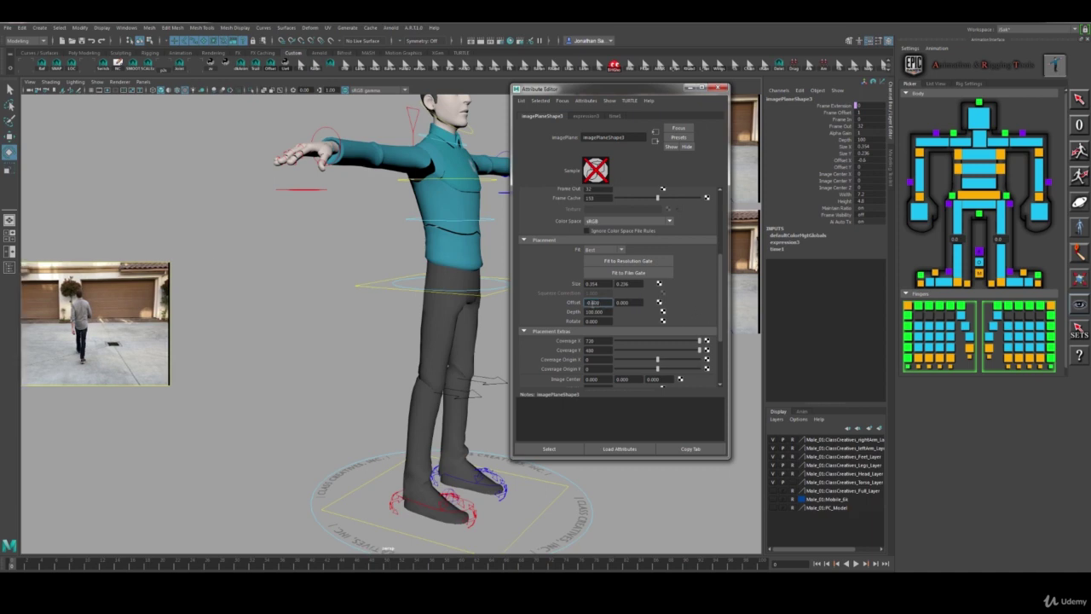
key("Return")
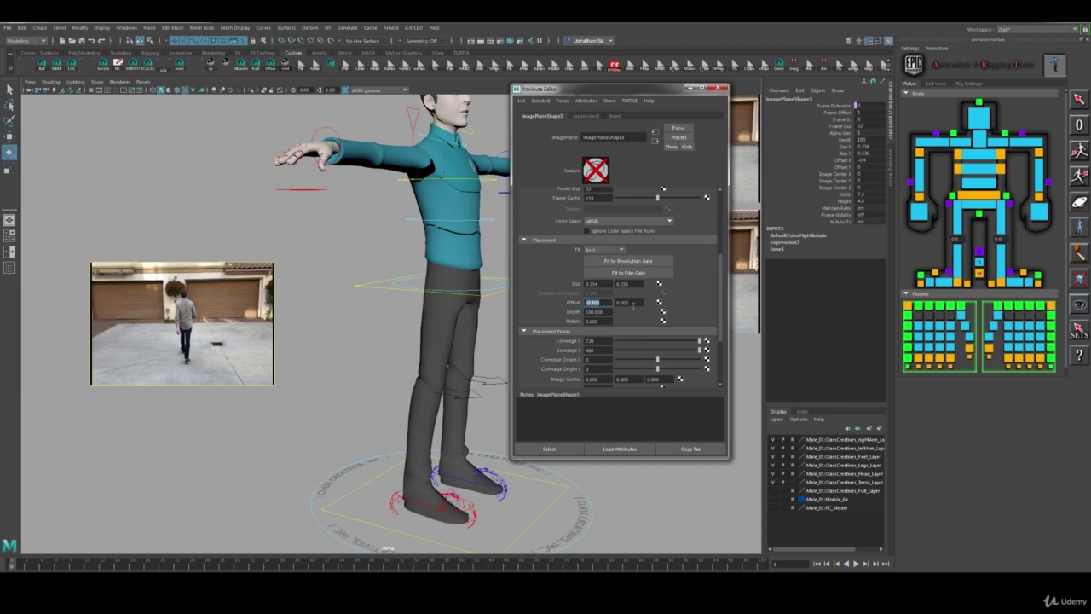
- Adjust the back-view image plane's vertical offset, trying 0.5 and 0.25 and finishing at 0.3
key("Tab")
type("0.2")
key("Return")
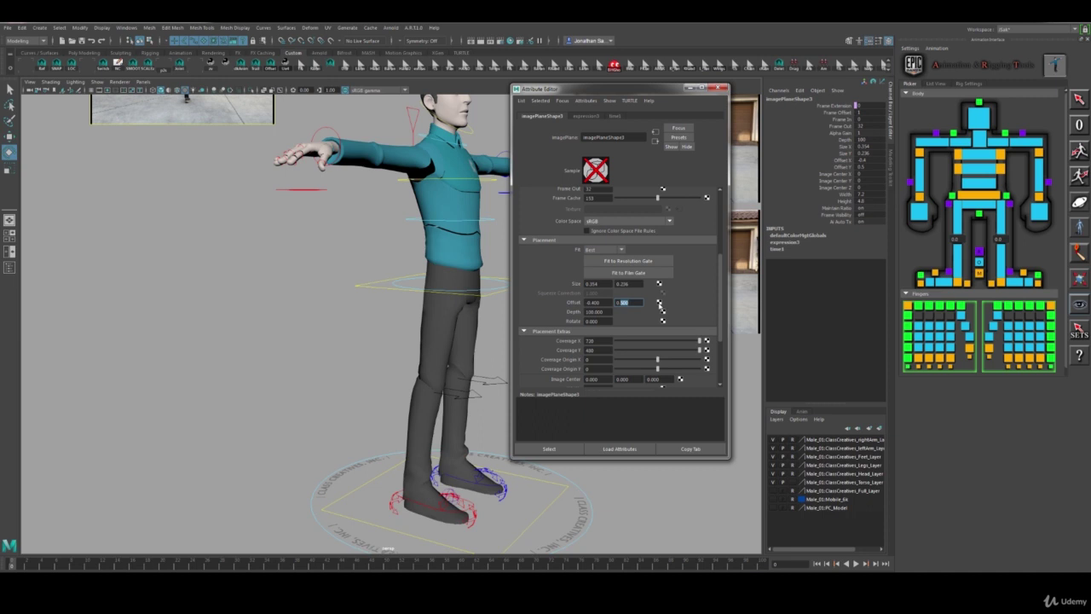
type("25")
key("Return")
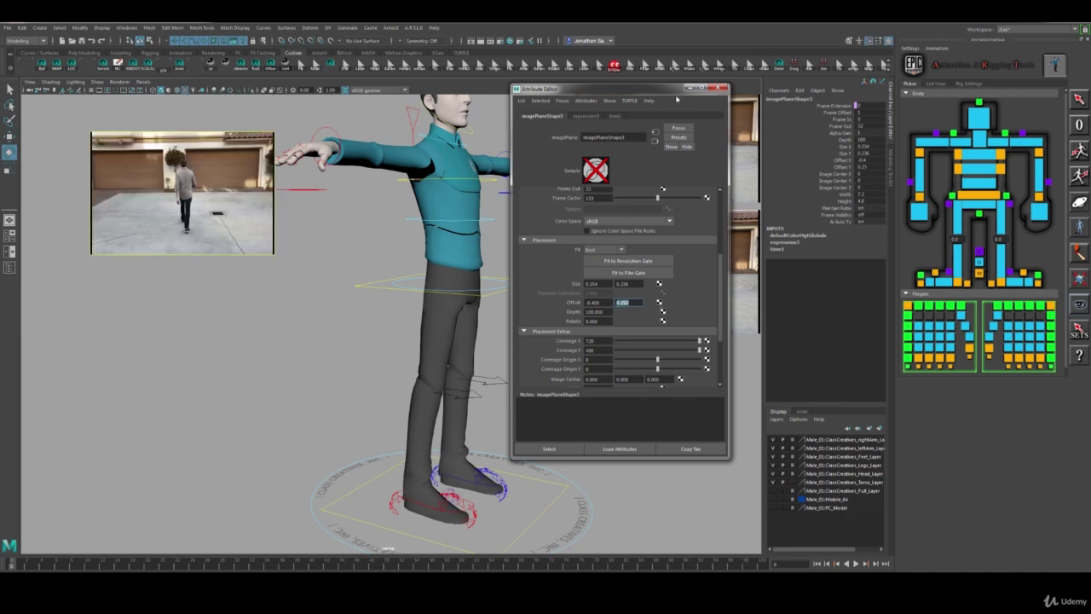
left_click_drag(677, 89, 570, 157)
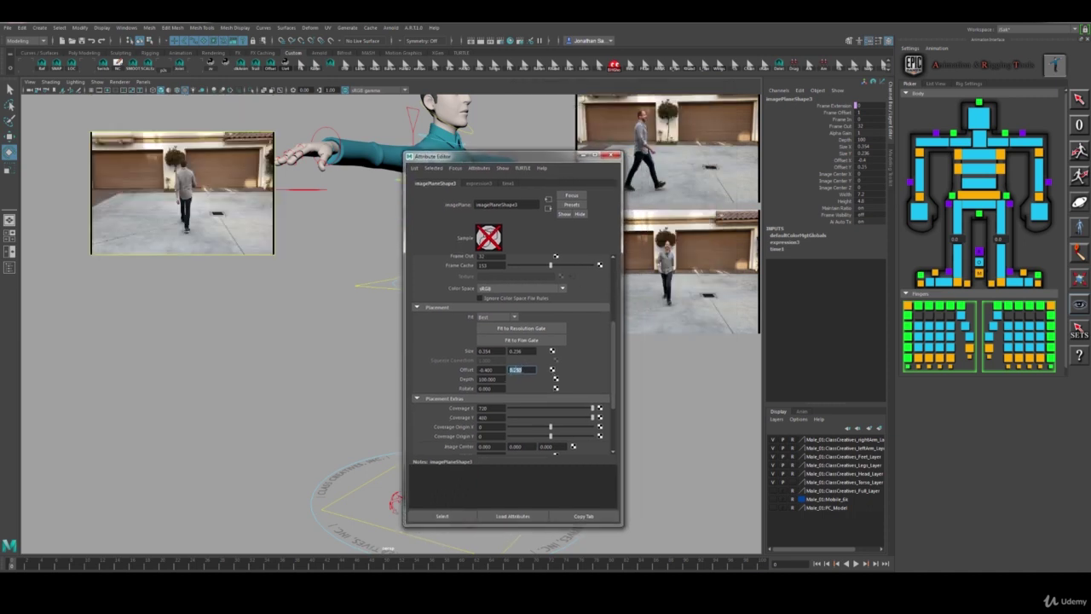
key("Return")
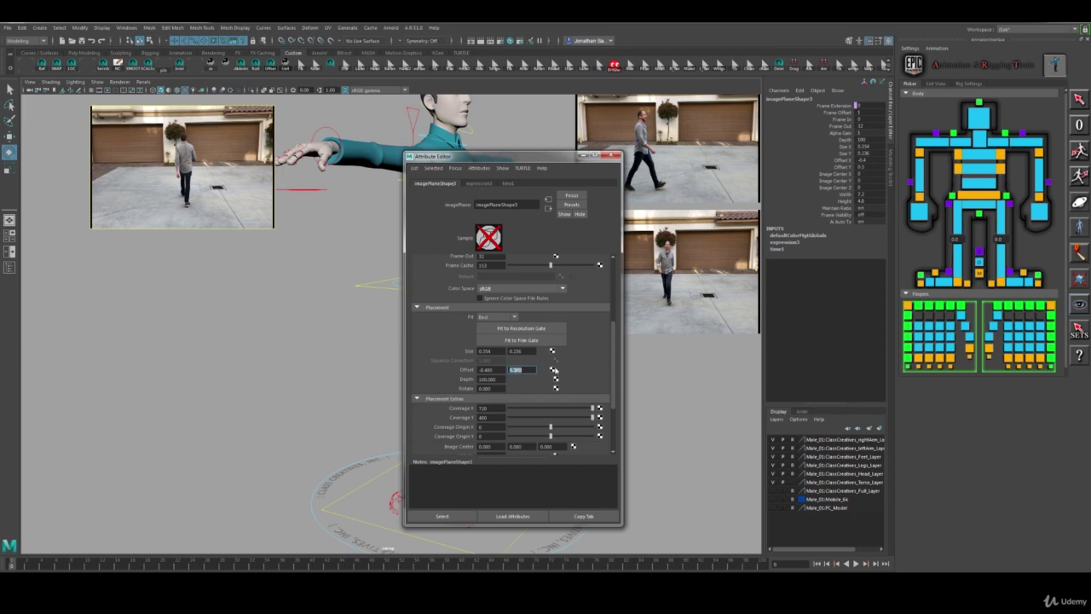
- Import the other side-view walk movie from the WalkReference folder as a fourth image plane
left_click_drag(546, 157, 602, 142)
left_click(30, 82)
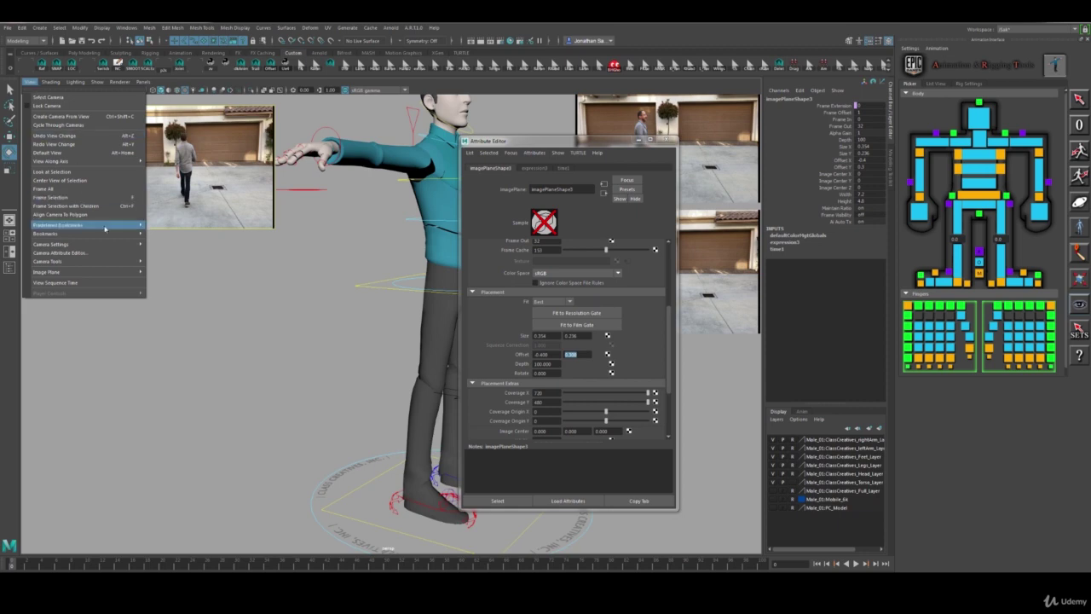
mouse_move(100, 275)
left_click(173, 289)
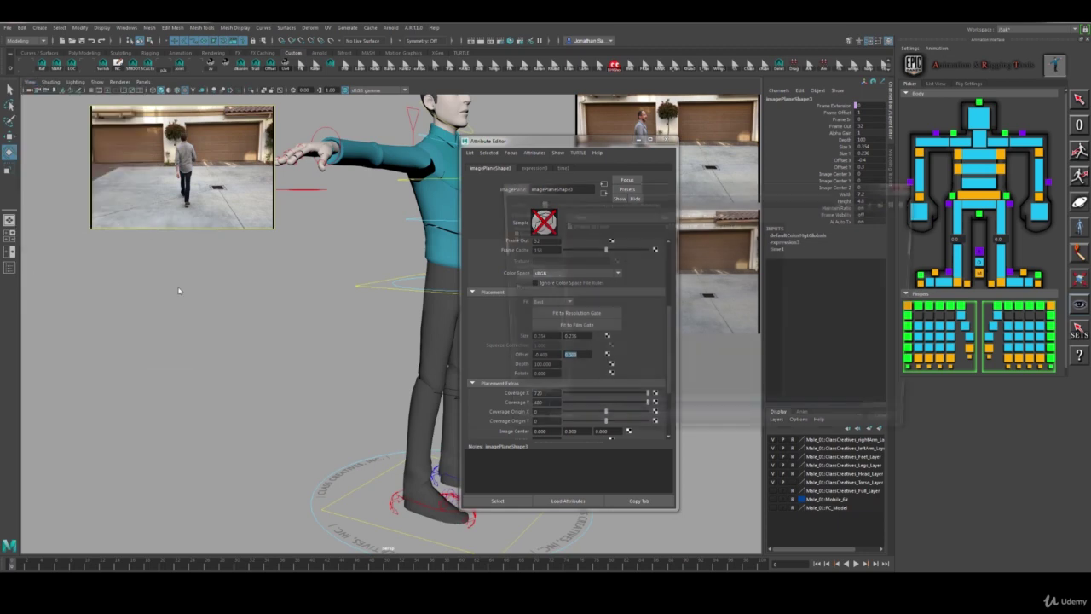
left_click_drag(681, 205, 132, 204)
type("C:\\Users\\JO\\Desktop\\Class Creatives\\Lectures\\ArtTools\\Animation\\WalkReference")
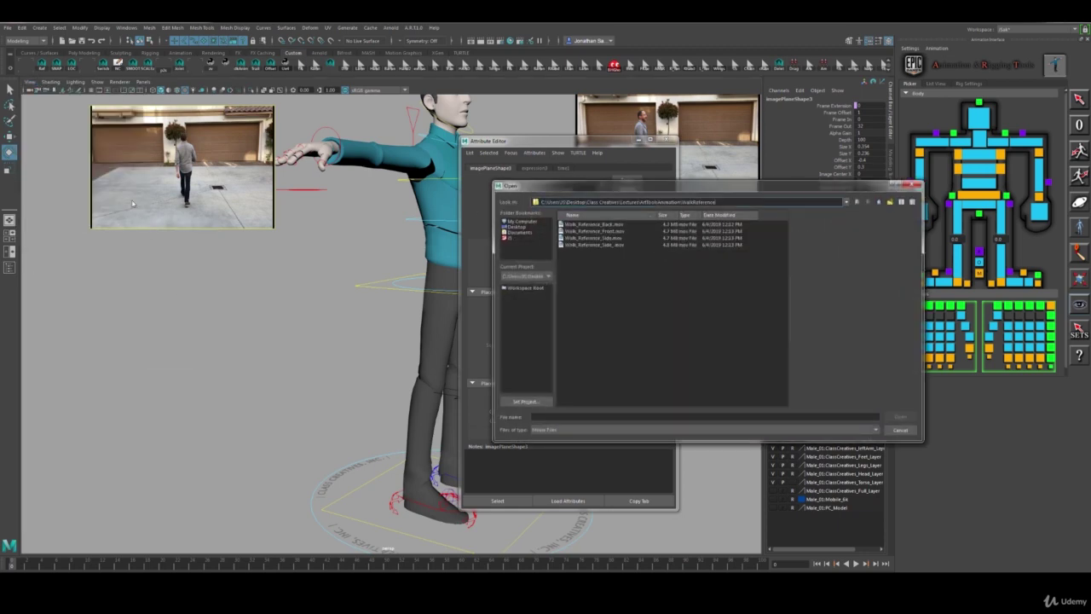
left_click(597, 240)
left_click(900, 416)
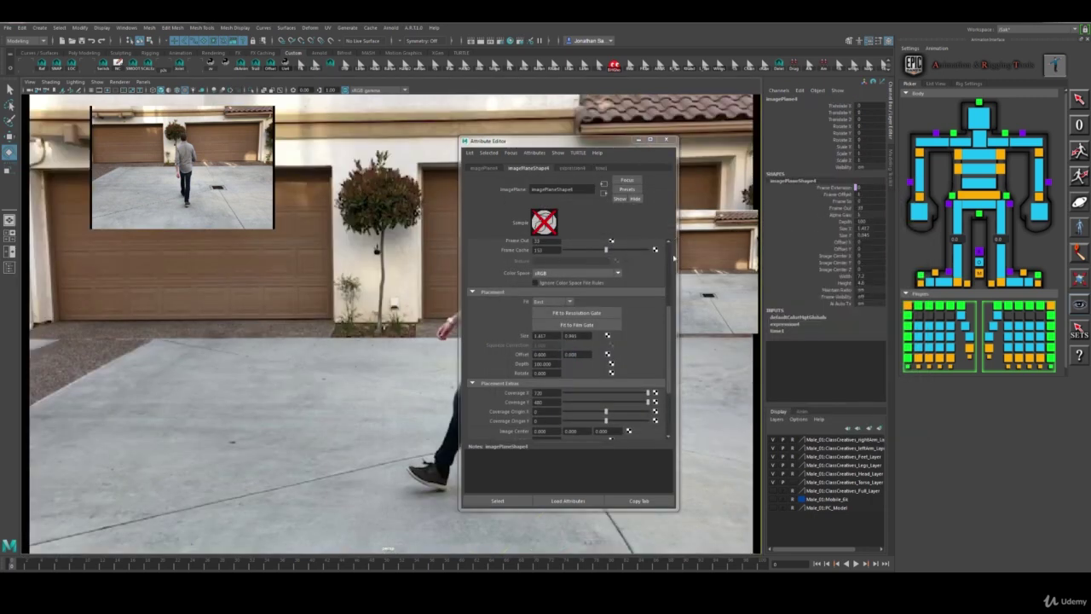
- Set the fourth image plane's placement size to 0.354 by 0.236 and move its attribute window clear of the reference
left_click_drag(556, 335, 434, 337)
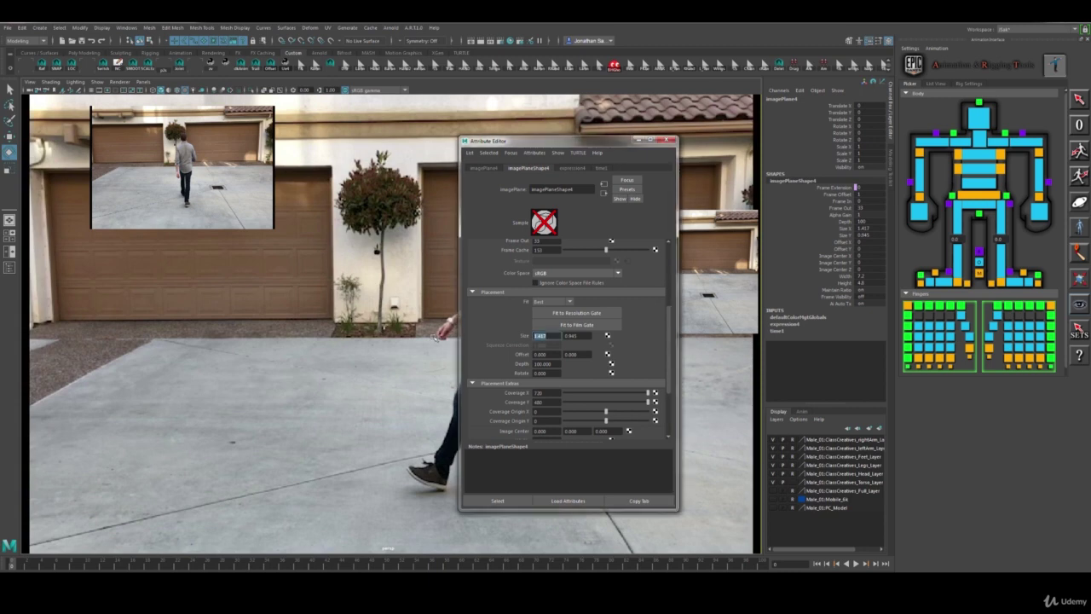
key("BackSpace")
key("Return")
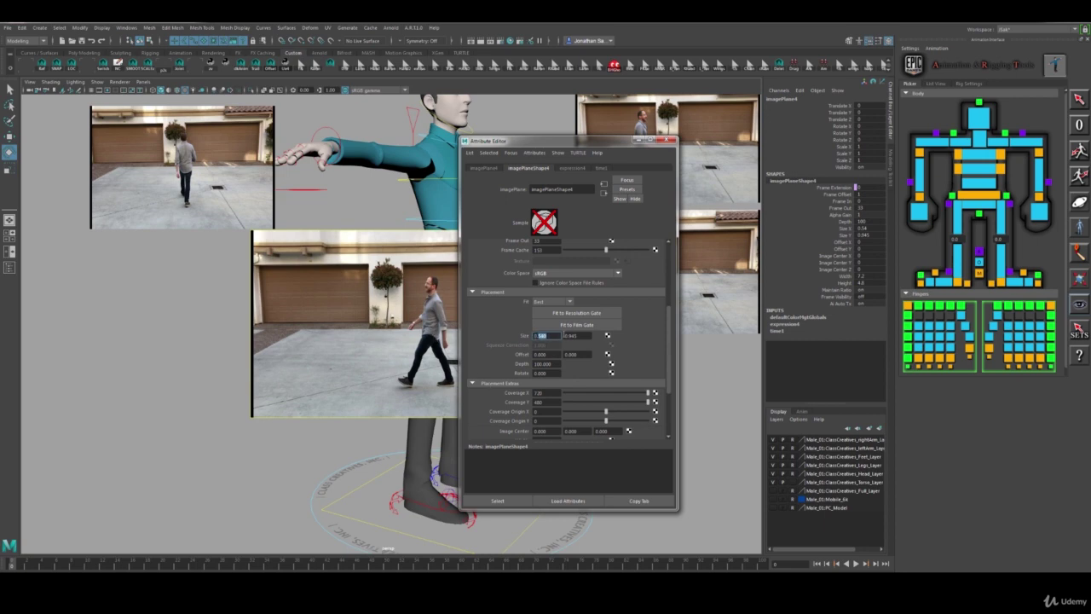
type("0.33")
key("Tab")
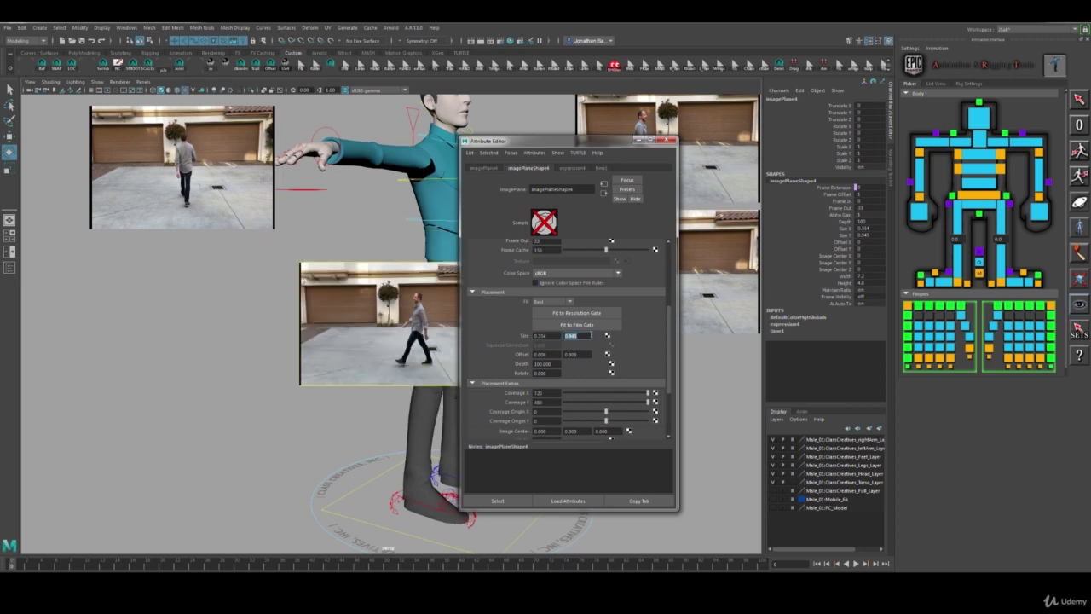
type("0.236")
key("Return")
left_click_drag(573, 143, 612, 145)
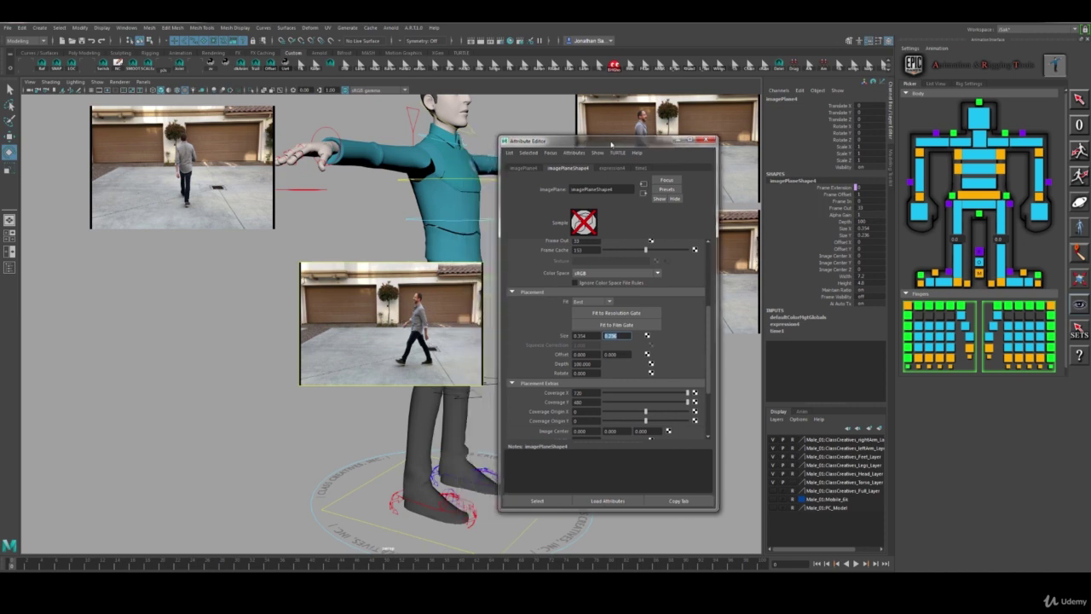
- Adjust the fourth image plane's horizontal offset, trying 0.5 and -0.5 and finishing at -0.4
left_click(579, 353)
type("0.5")
key("Return")
left_click(575, 355)
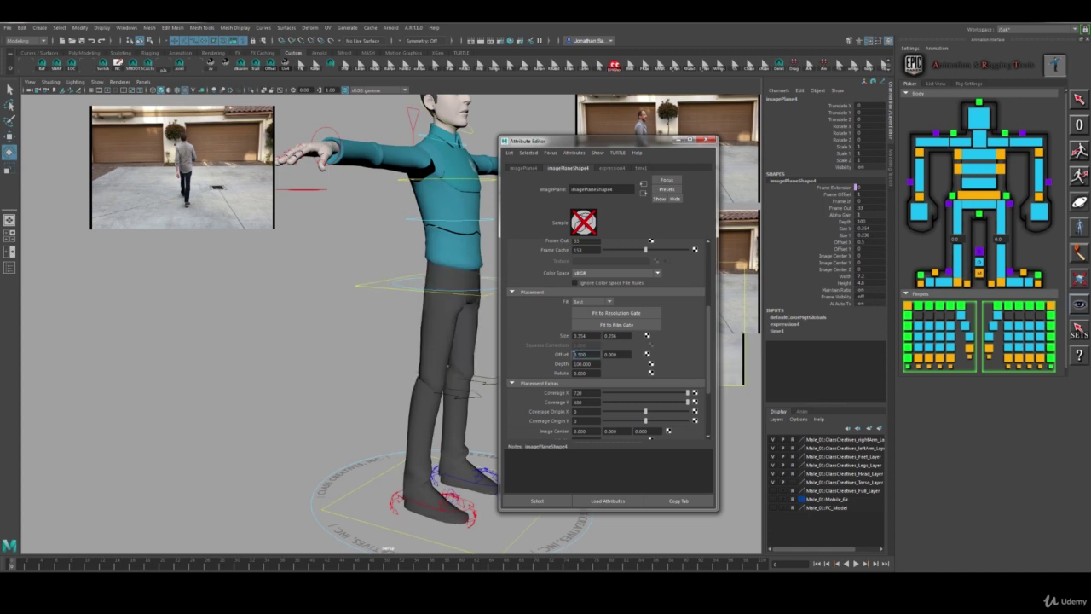
type("-")
key("Return")
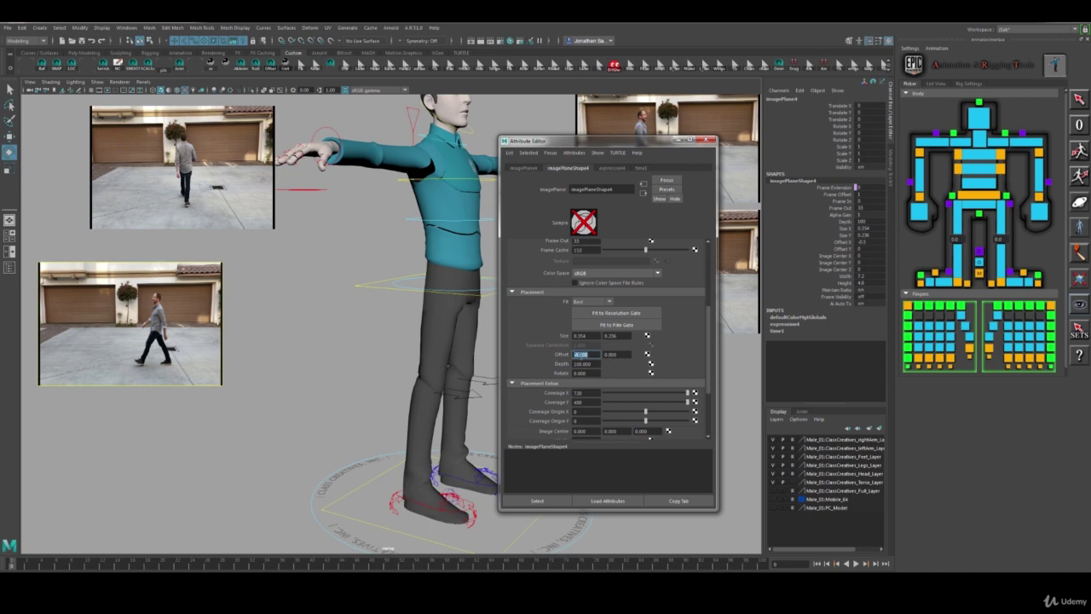
type("-0.4")
key("Return")
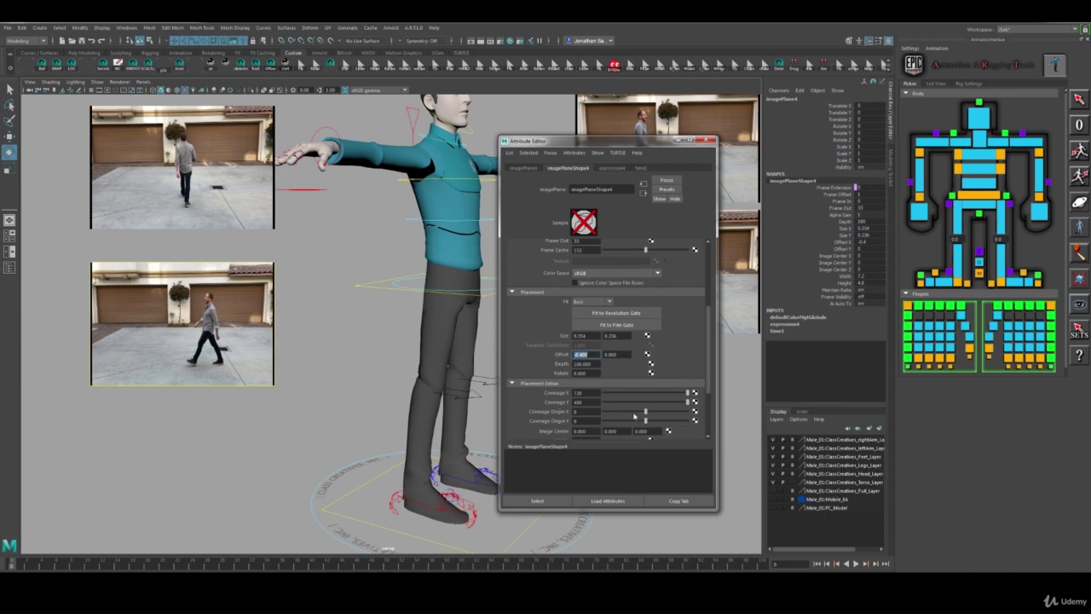
- Try vertical offsets of 0.25 and 0.1 on the fourth image plane, comparing with the back-view plane, and return it to 0
left_click(626, 354)
double_click(611, 354)
left_click(275, 232)
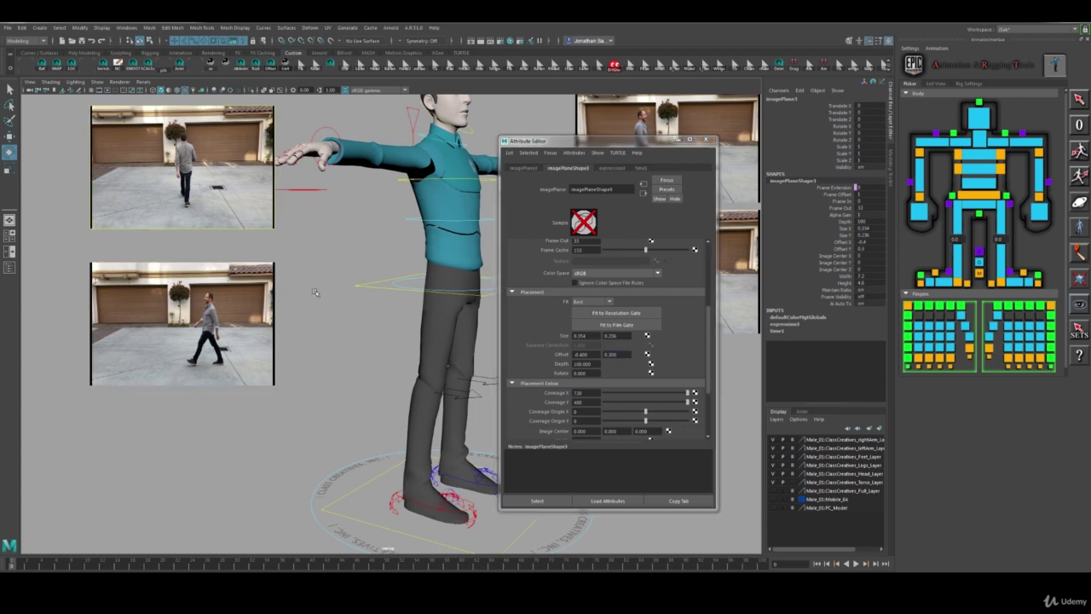
left_click(294, 351)
double_click(611, 354)
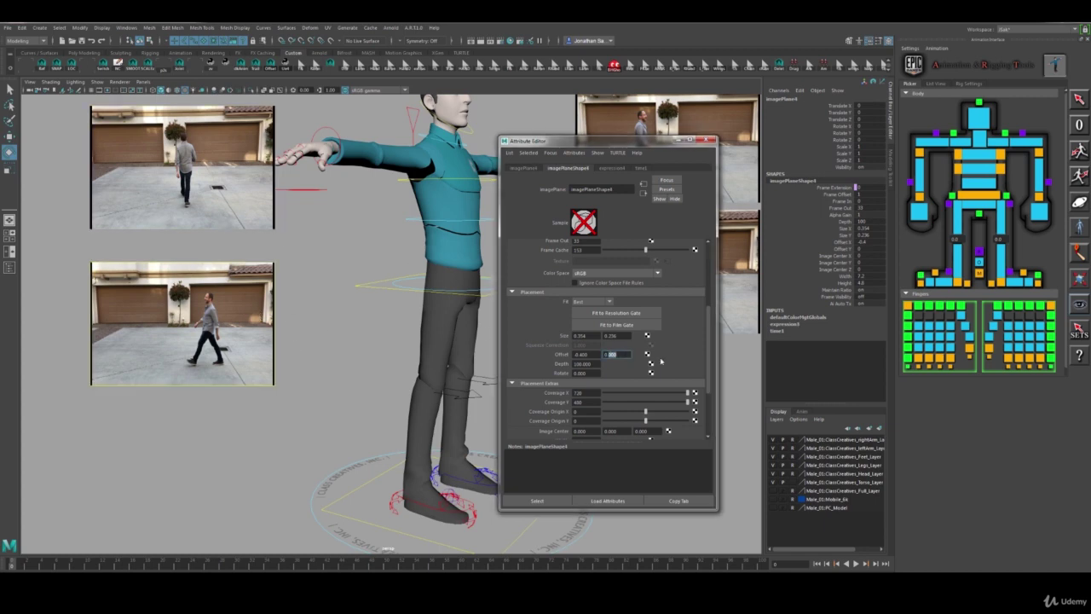
type("0.25")
key("Return")
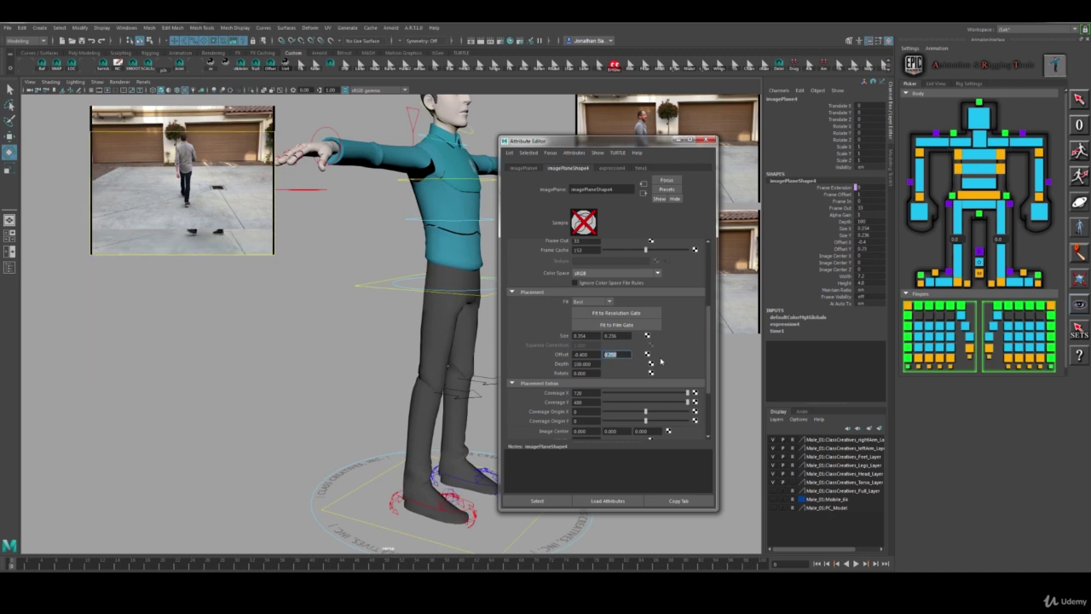
left_click(628, 354)
left_click_drag(609, 354, 638, 357)
type("1")
key("Return")
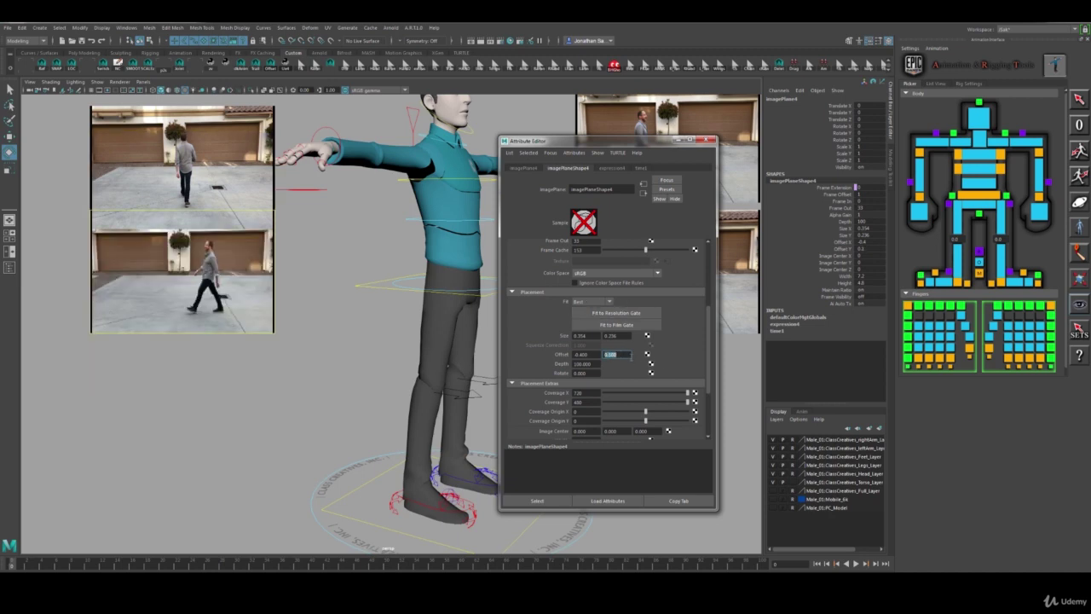
left_click(629, 356)
left_click_drag(628, 356, 569, 359)
type("0")
key("Return")
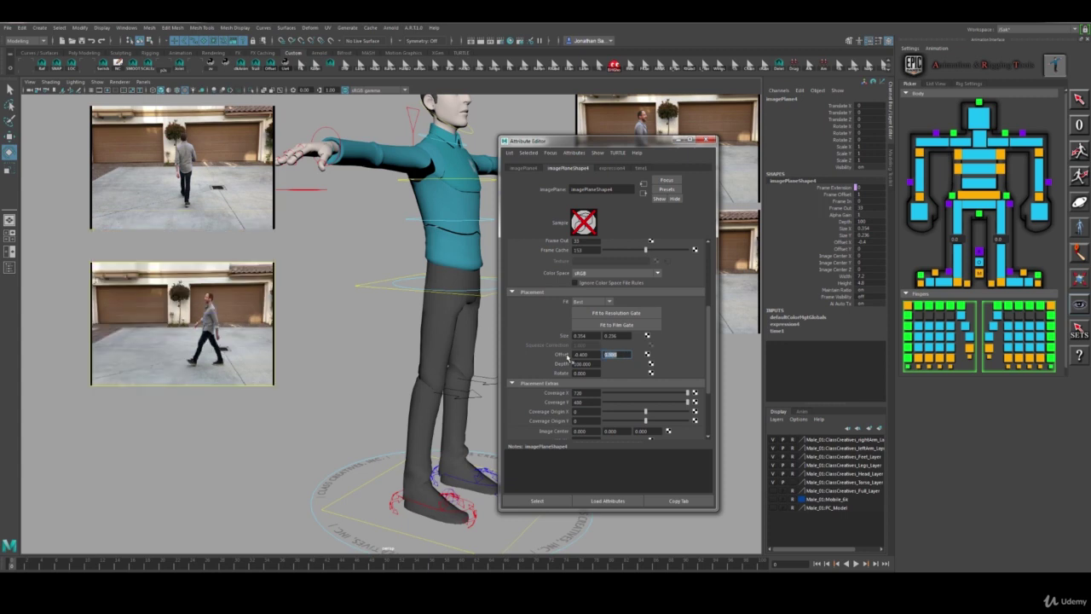
- Uncover the references beside the rig, play through all four walk movies and return to the first frame
left_click_drag(606, 142, 436, 137)
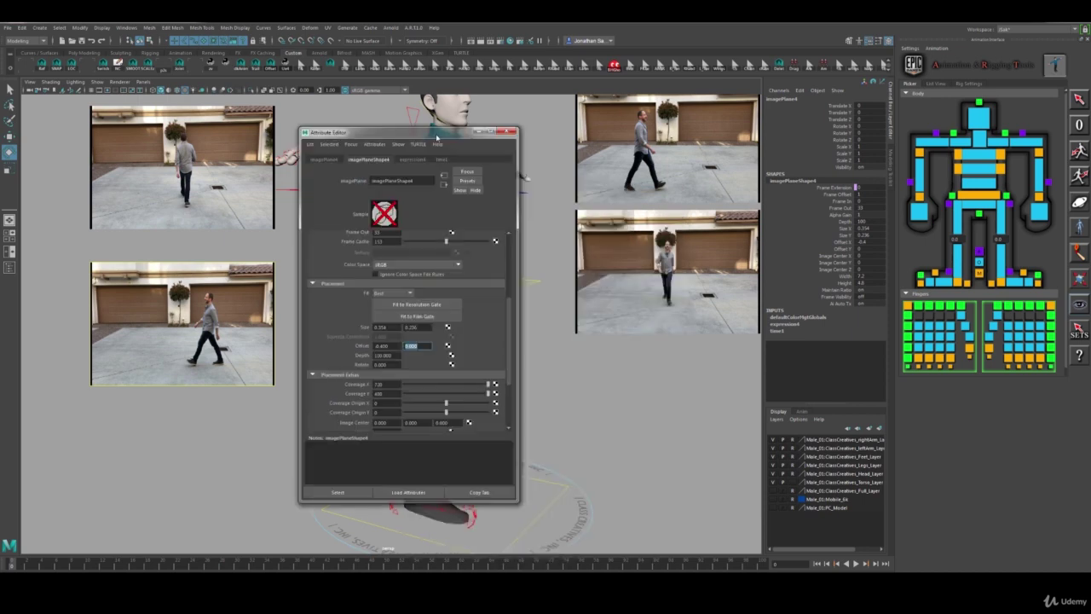
left_click_drag(12, 565, 126, 566)
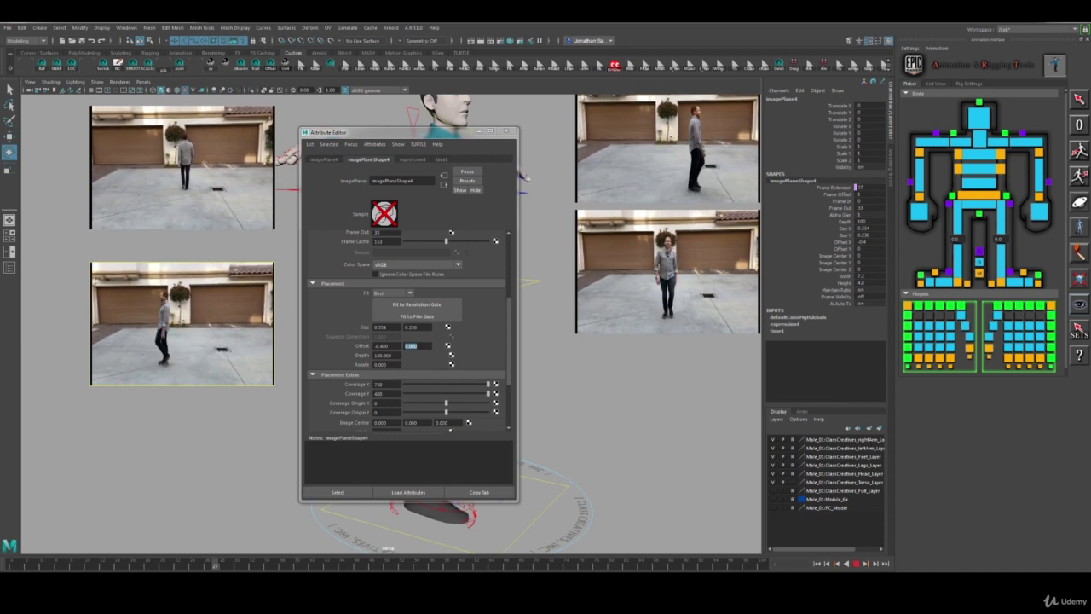
left_click(817, 564)
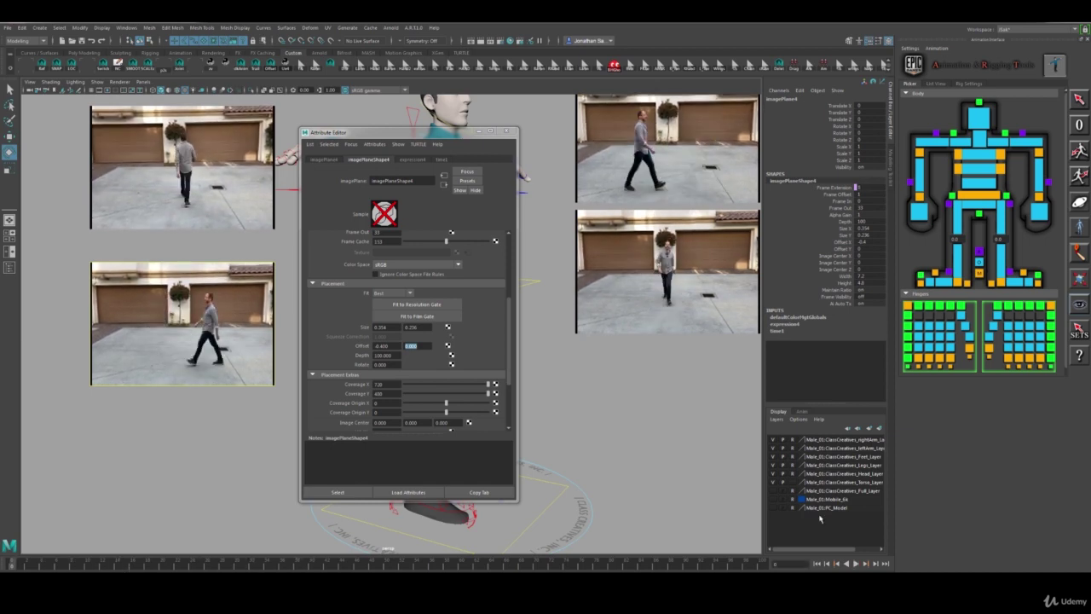
- Create a new display layer for the first side-view reference
left_click(776, 420)
left_click(776, 420)
left_click(776, 421)
left_click(785, 430)
left_click(816, 510)
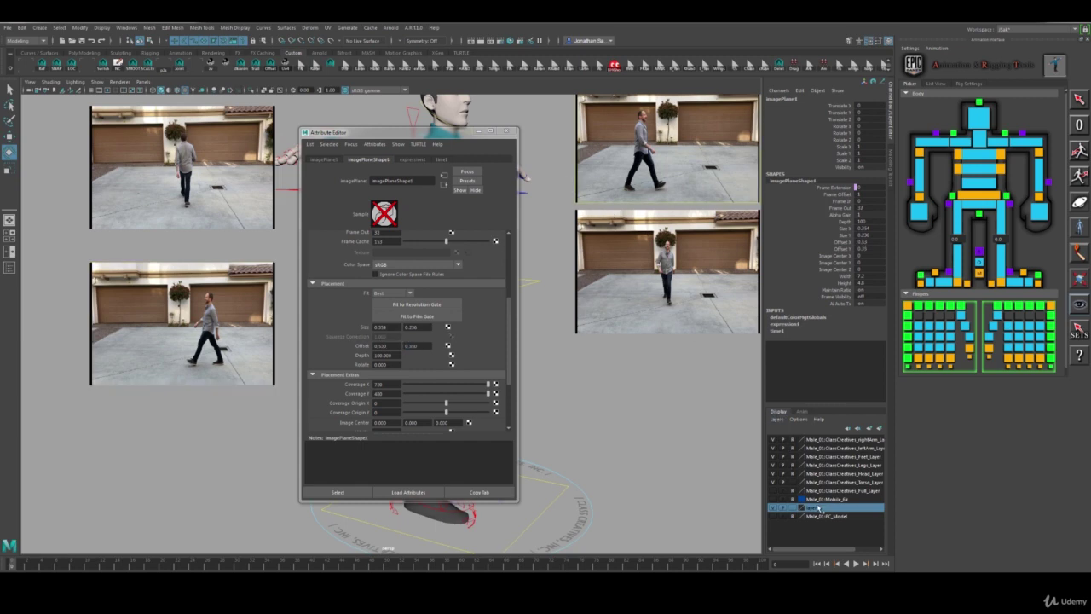
- Add the first side-view image plane, imagePlane1, to the new display layer and test it by toggling the layer's visibility
right_click(816, 509)
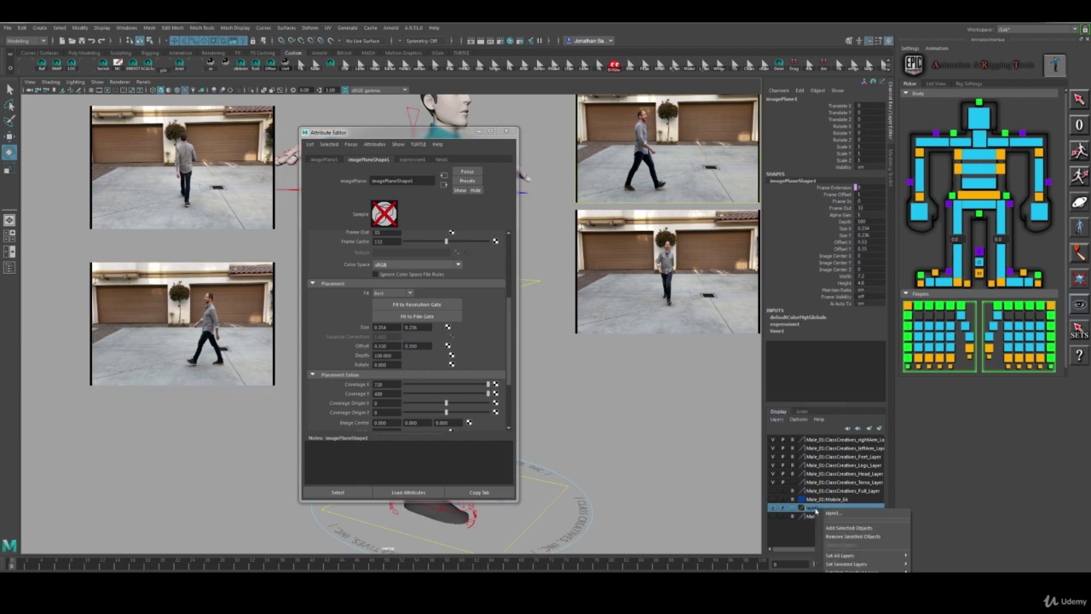
left_click(818, 499)
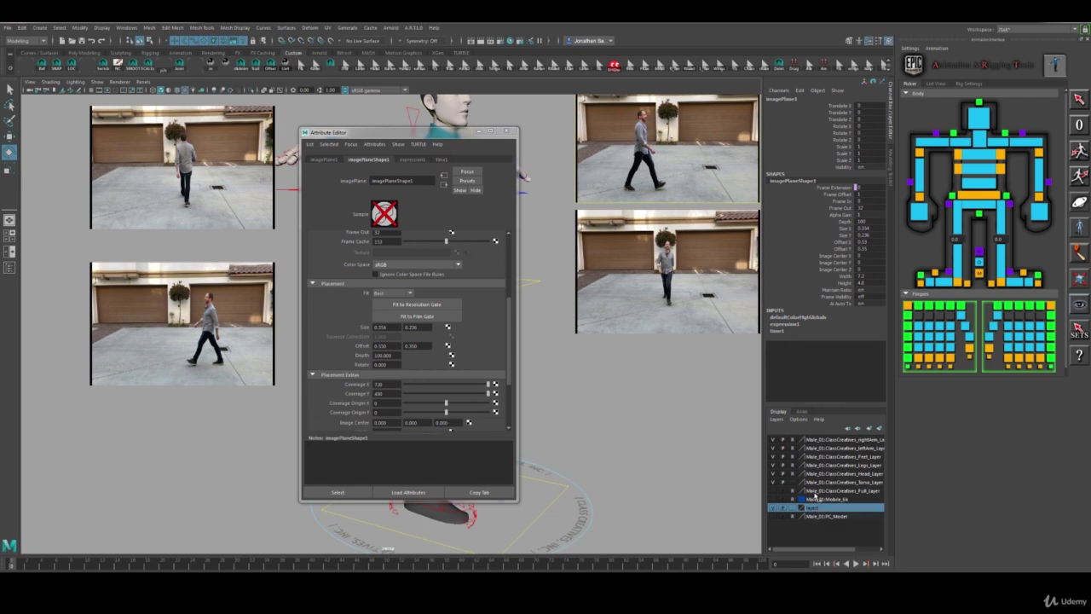
left_click(778, 420)
left_click(778, 421)
right_click(814, 509)
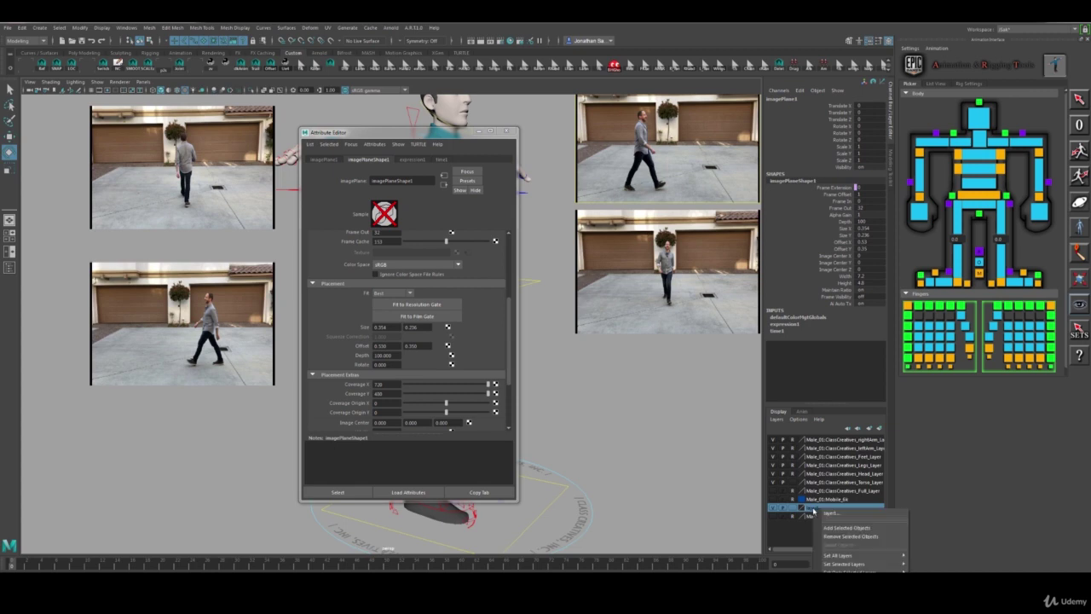
left_click(841, 527)
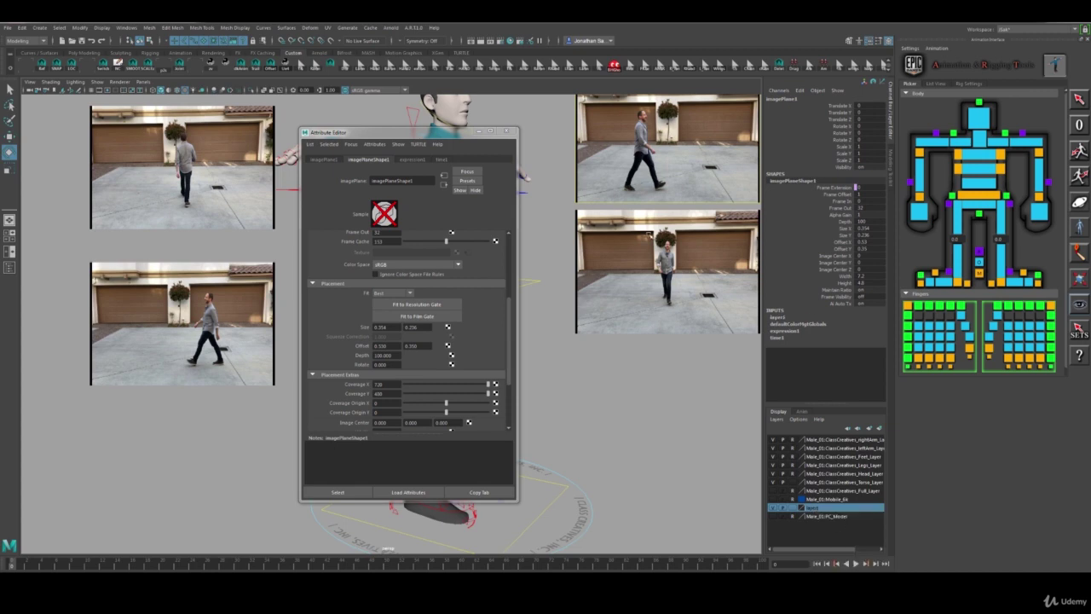
left_click(772, 507)
left_click(773, 507)
left_click(773, 507)
left_click(773, 507)
- Rename the new display layer SideA_Ref and give it a green colour
double_click(812, 507)
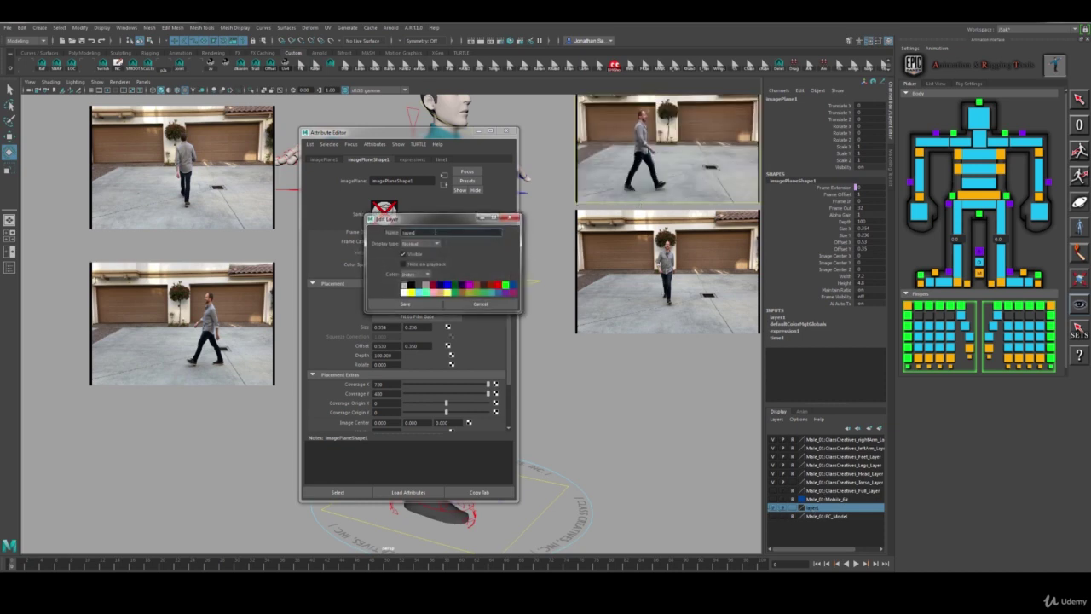
type("SideVRef")
left_click_drag(419, 233, 416, 232)
left_click(507, 286)
left_click(406, 303)
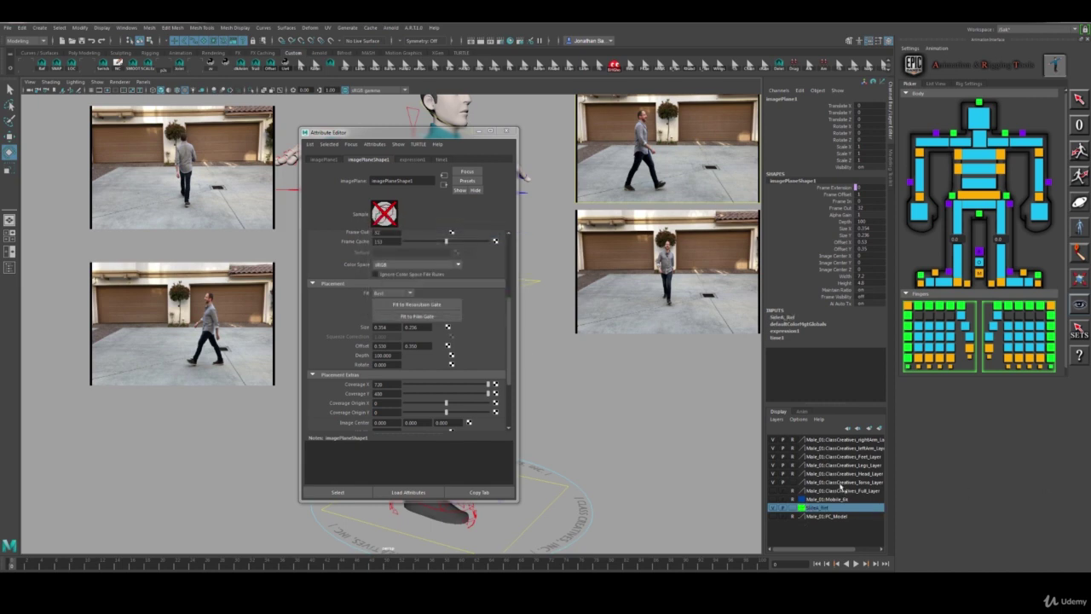
- Create a second display layer for the front-view reference
left_click(776, 419)
left_click(781, 431)
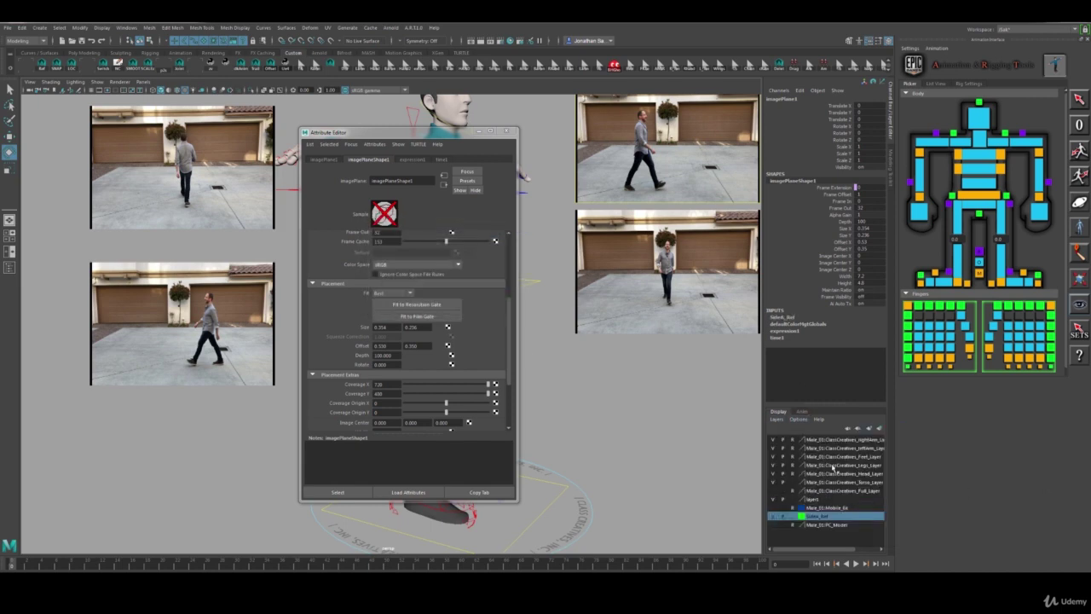
left_click(819, 499)
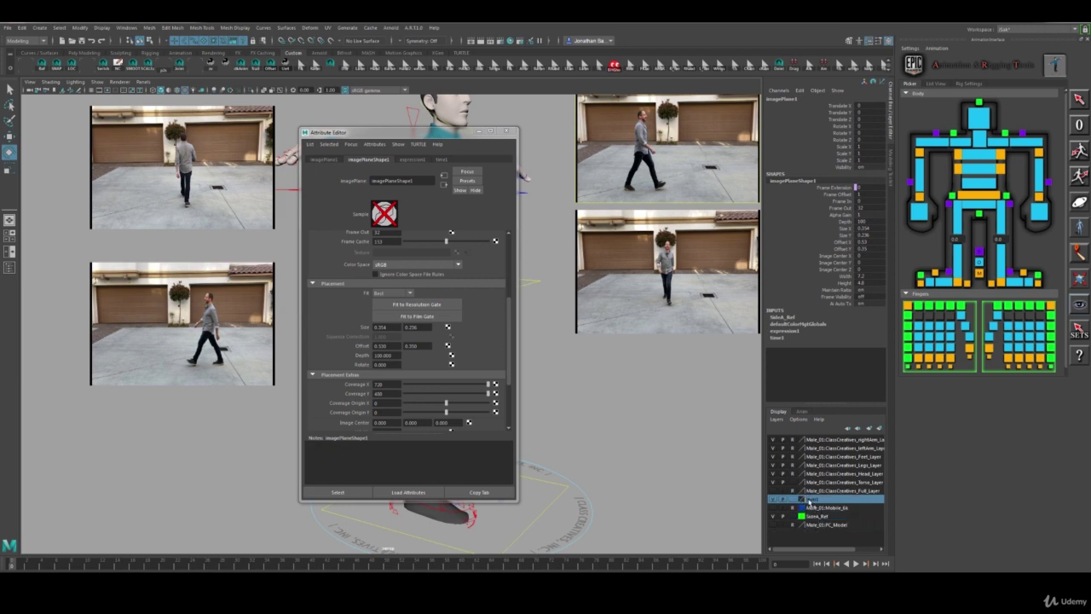
double_click(805, 500)
type("Side")
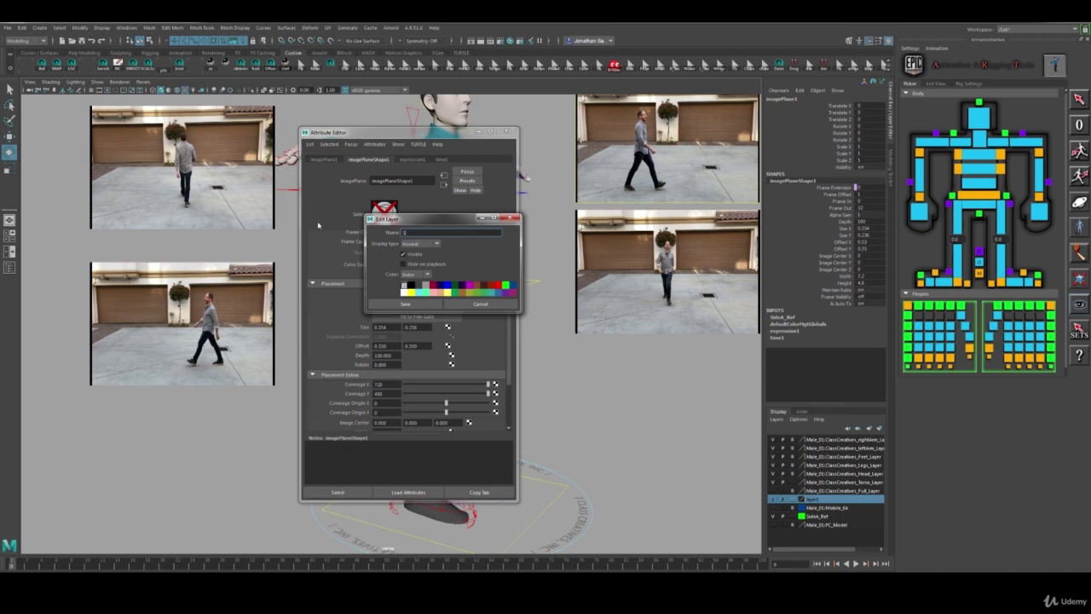
type("B_Ref")
left_click(506, 286)
left_click(514, 219)
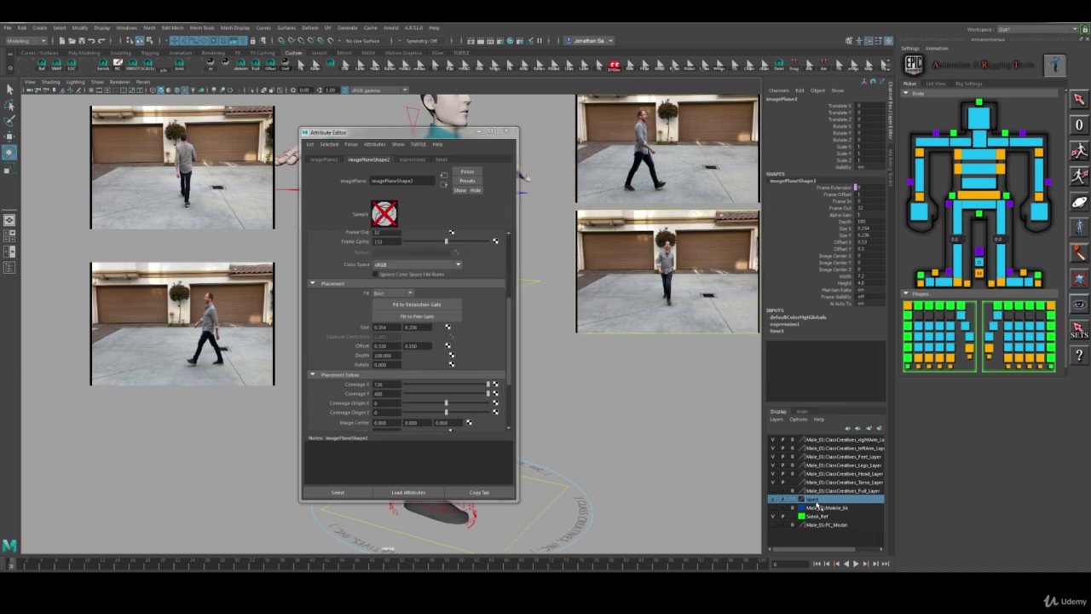
- Add the front-view image plane to the second new layer, then name that layer SideB_Ref and colour it green
right_click(815, 501)
left_click(831, 522)
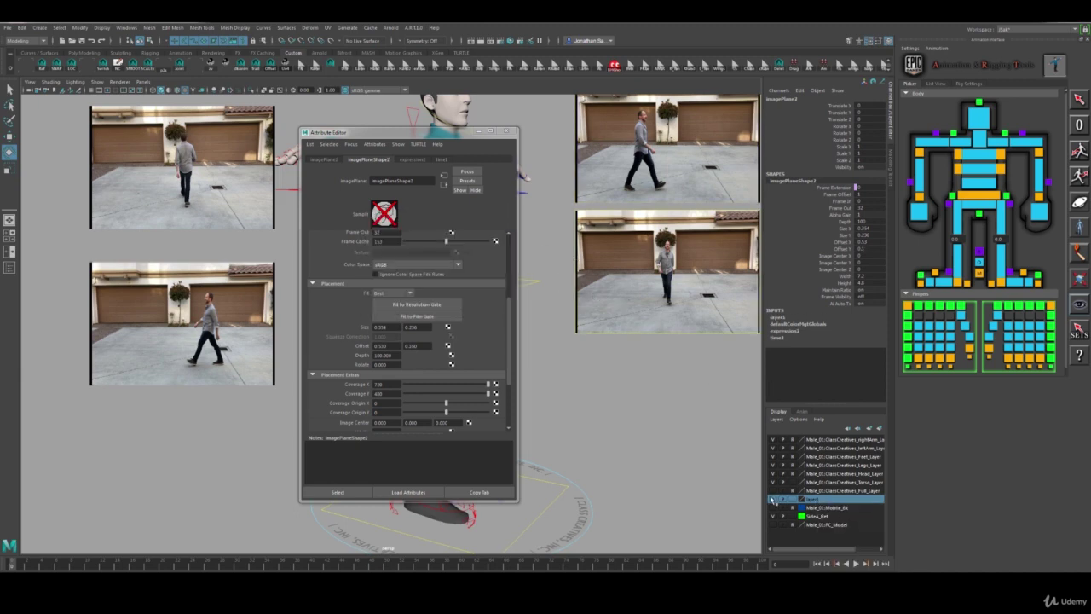
double_click(814, 501)
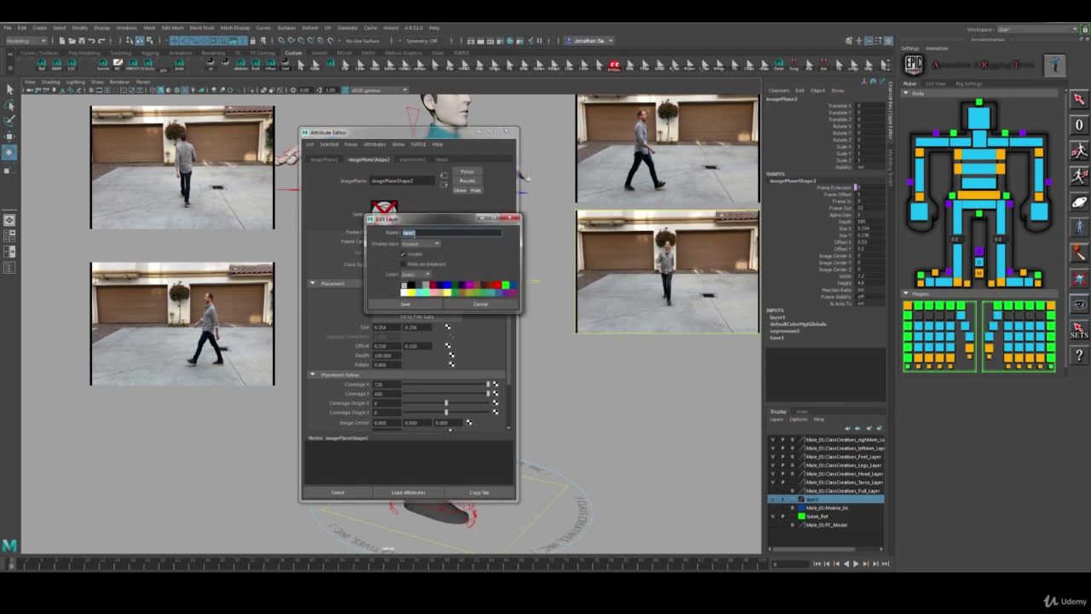
type("ideB_Ref")
left_click(405, 304)
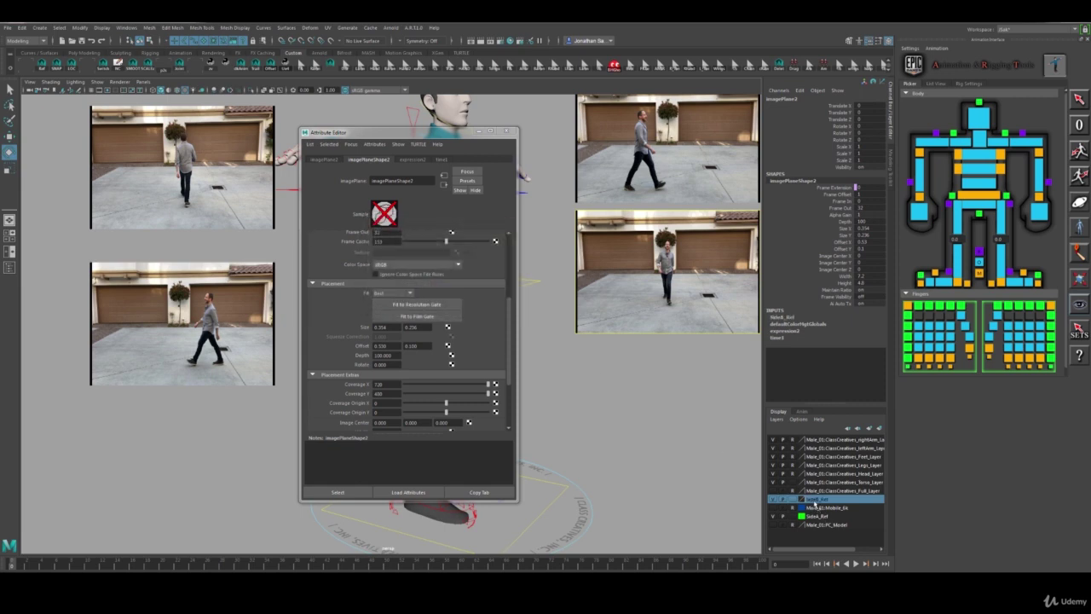
double_click(814, 501)
left_click(404, 286)
left_click(405, 303)
- Toggle the visibility of the SideB_Ref and SideA_Ref layers to check which image plane each one controls
left_click(776, 500)
left_click(776, 499)
left_click(773, 515)
left_click(773, 516)
left_click(774, 500)
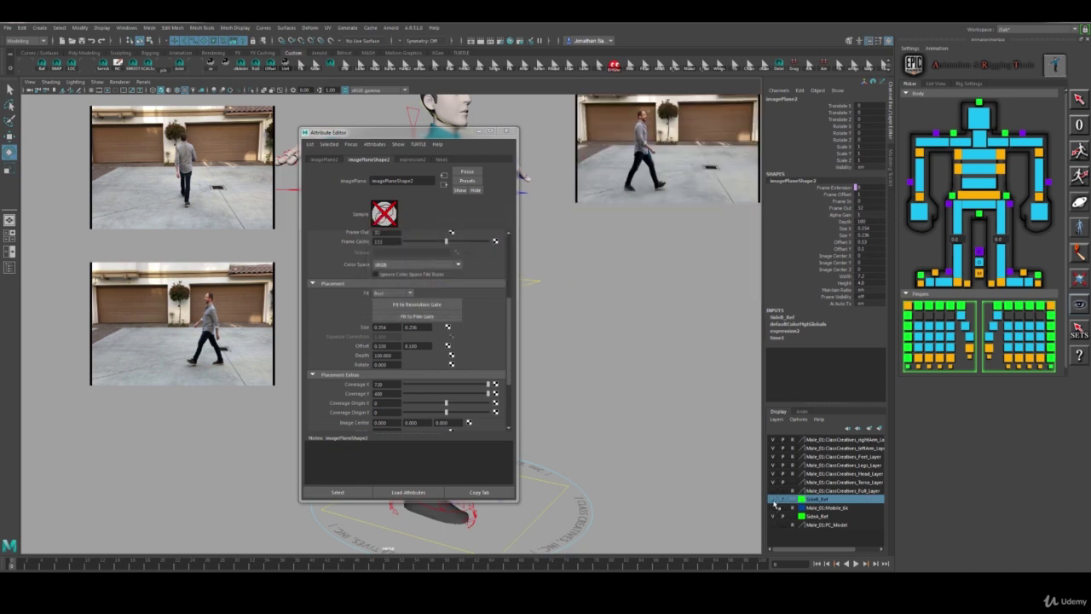
left_click(774, 500)
- Create a display layer for the back-view image plane, named Back_Ref and coloured green
left_click(274, 114)
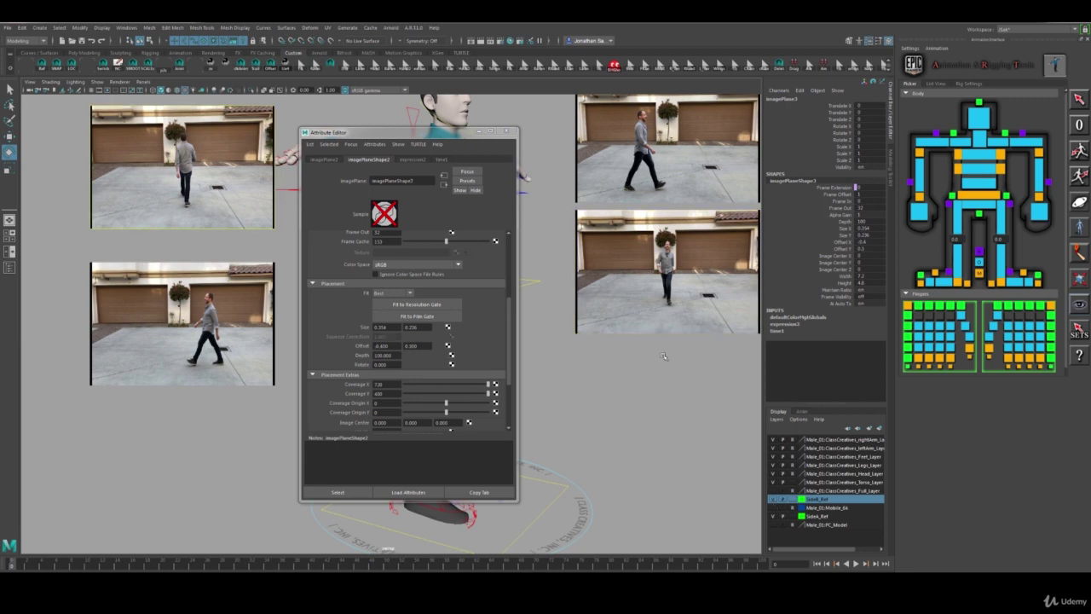
left_click(777, 418)
left_click(791, 429)
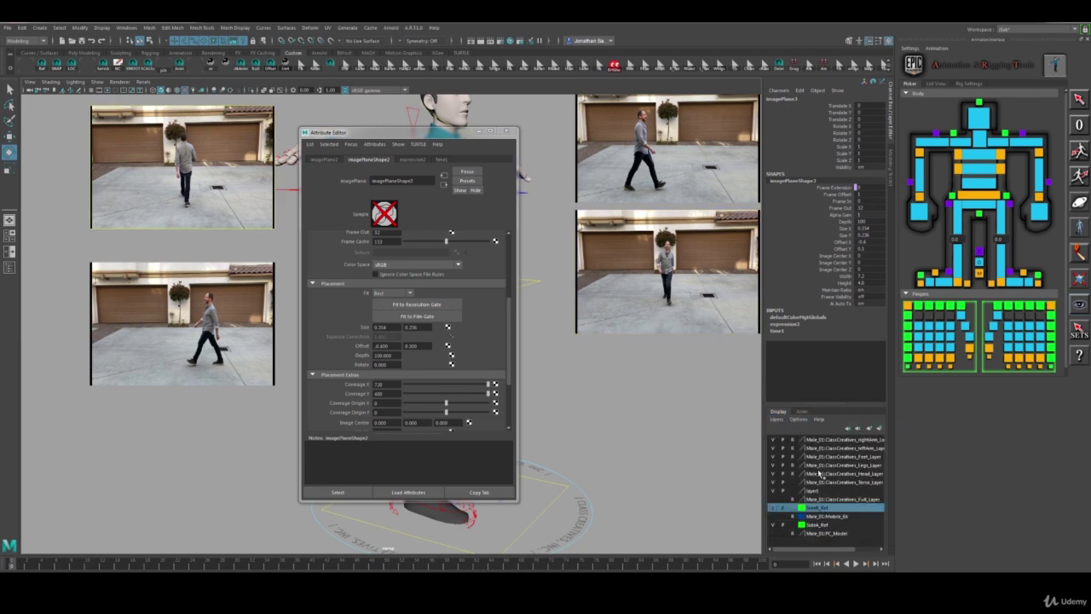
double_click(814, 490)
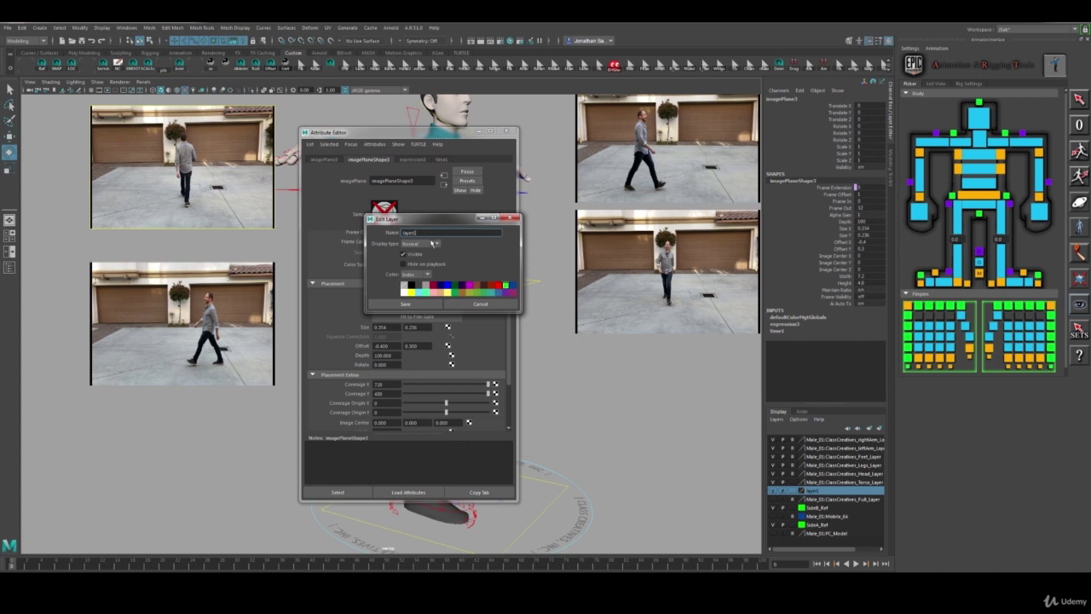
left_click_drag(428, 234, 358, 236)
type("i")
left_click(405, 304)
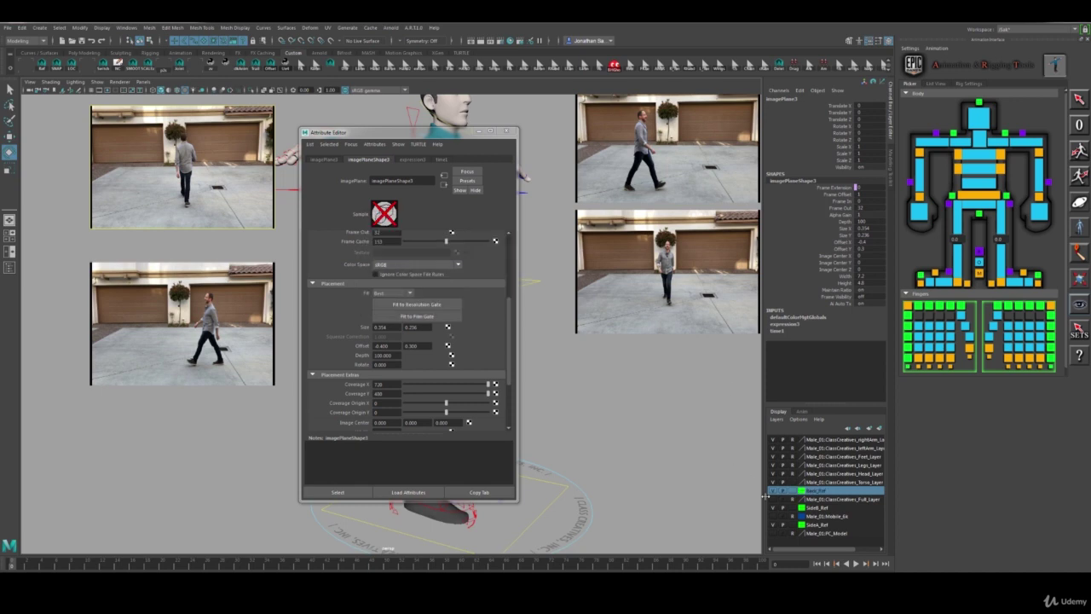
- Add the back-view image plane to the Back_Ref layer and toggle the layer's visibility to check it
right_click(823, 492)
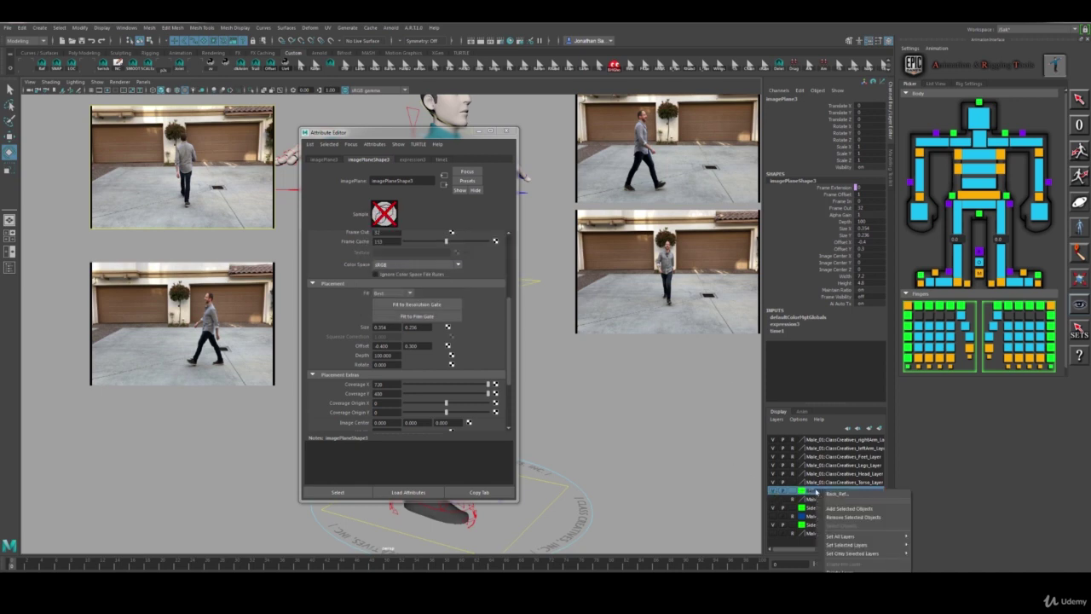
left_click(833, 508)
left_click(773, 492)
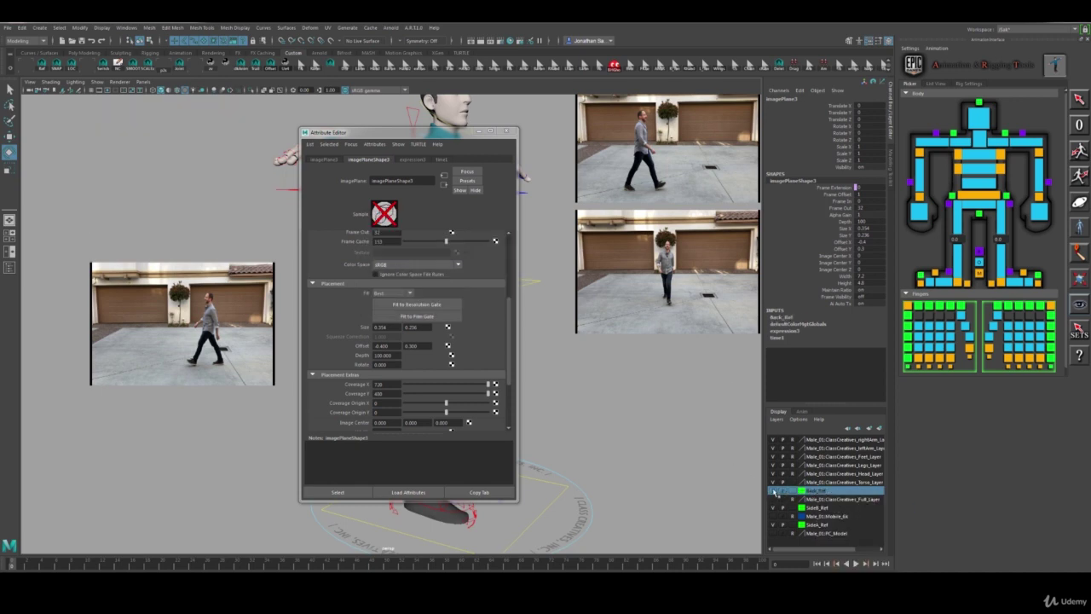
left_click(773, 492)
- Create a display layer for the second side-view image plane, select that plane, and try naming the layer SideB_Ref in green
left_click(777, 420)
left_click(785, 428)
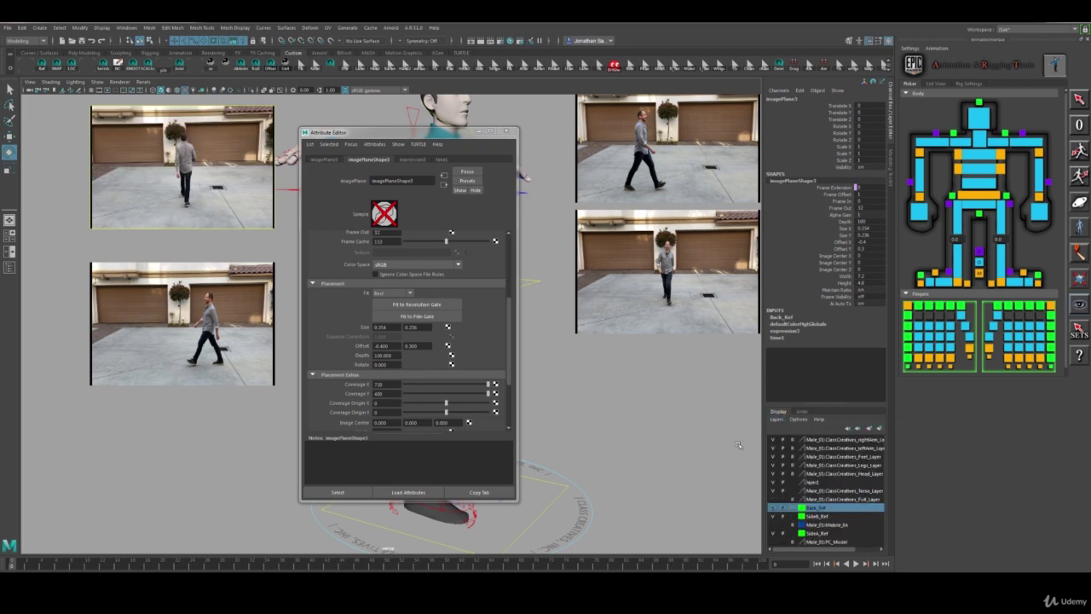
double_click(814, 483)
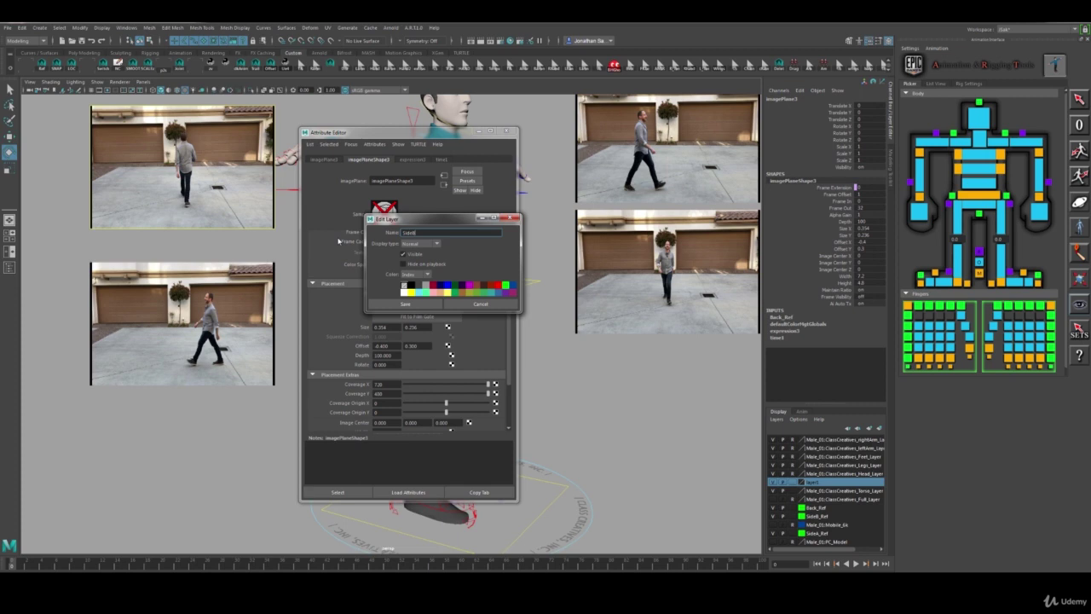
left_click(506, 286)
left_click(263, 294)
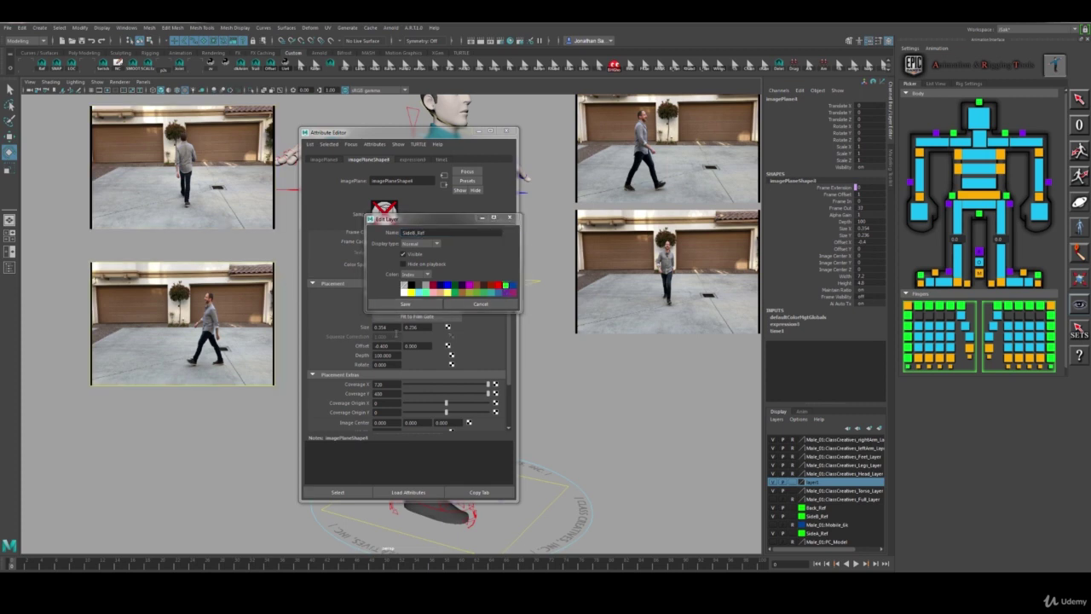
left_click(417, 307)
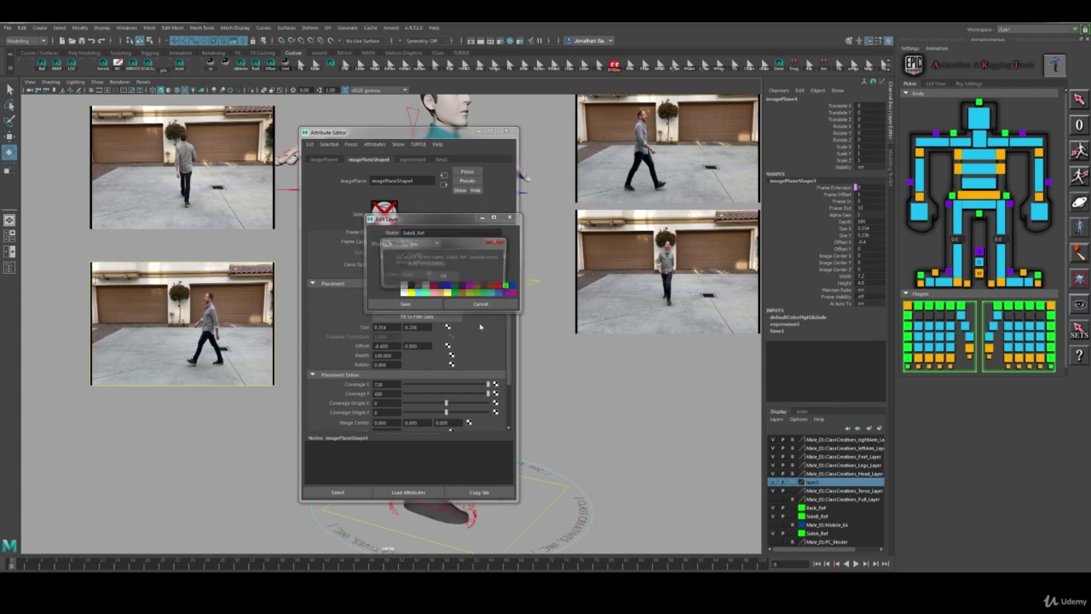
left_click(449, 278)
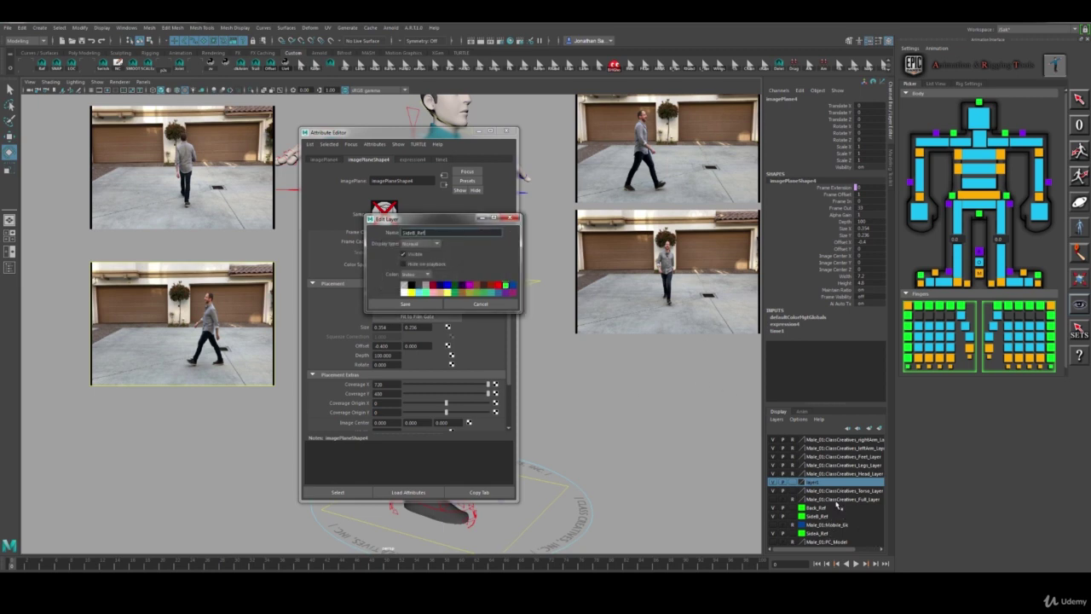
left_click(481, 305)
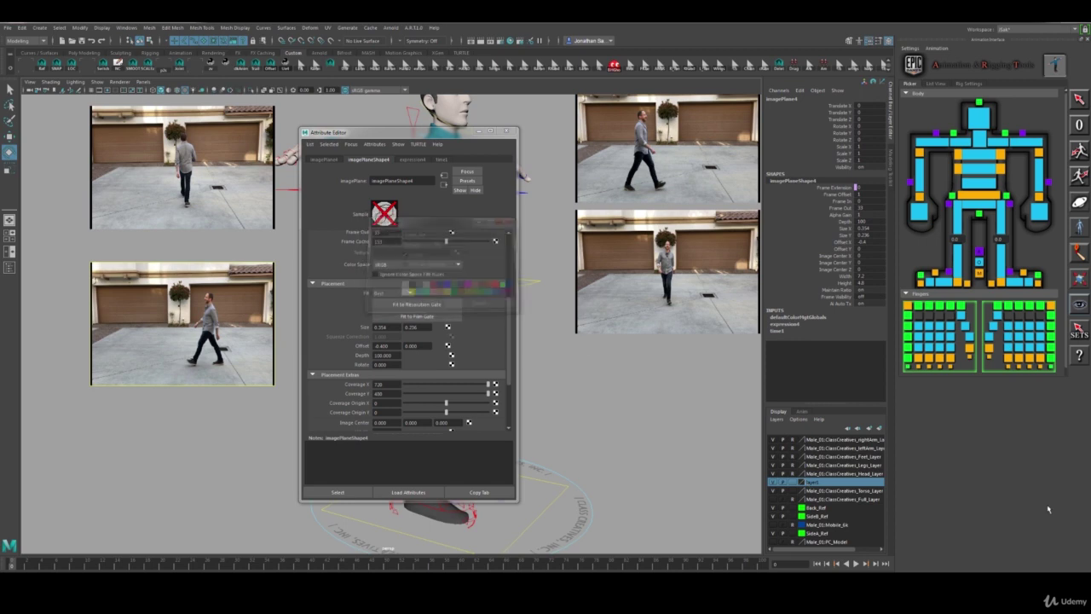
- Toggle the visibility of the Back_Ref, SideB_Ref and SideA_Ref layers to check which image plane each one controls
left_click(772, 508)
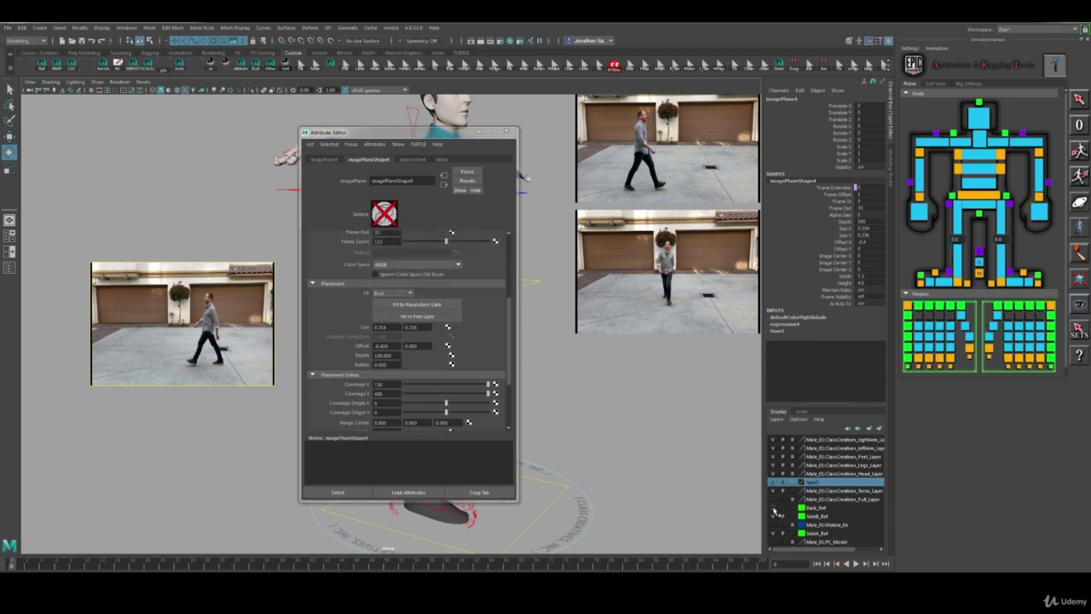
left_click(772, 508)
left_click(773, 517)
left_click(773, 517)
left_click(773, 516)
left_click(773, 517)
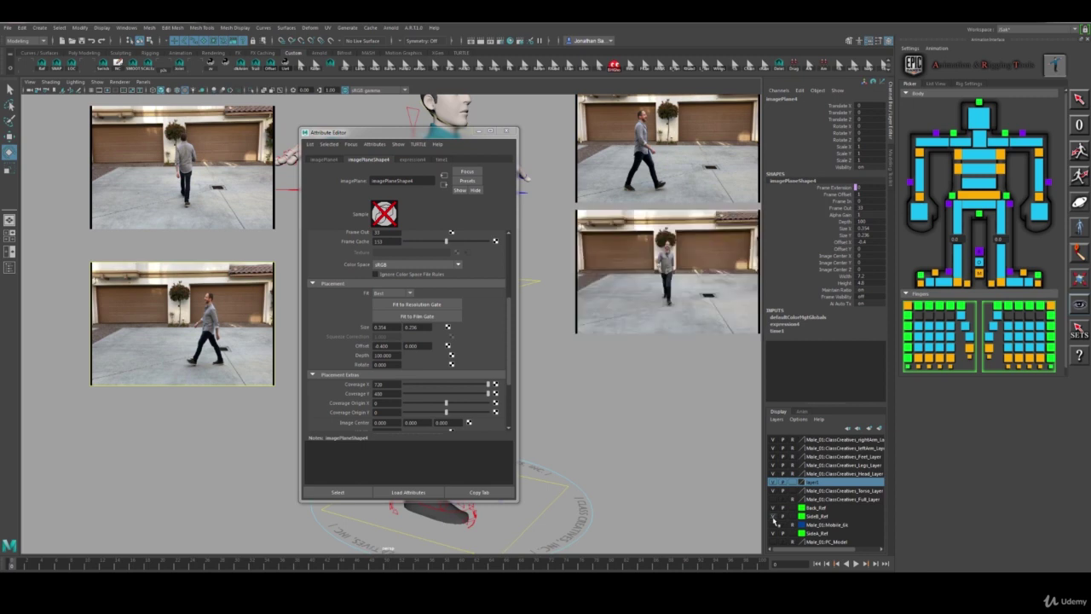
left_click(773, 532)
left_click(773, 533)
- Rename the existing SideB_Ref layer, which holds the front-view image plane, to Front_Ref
double_click(822, 516)
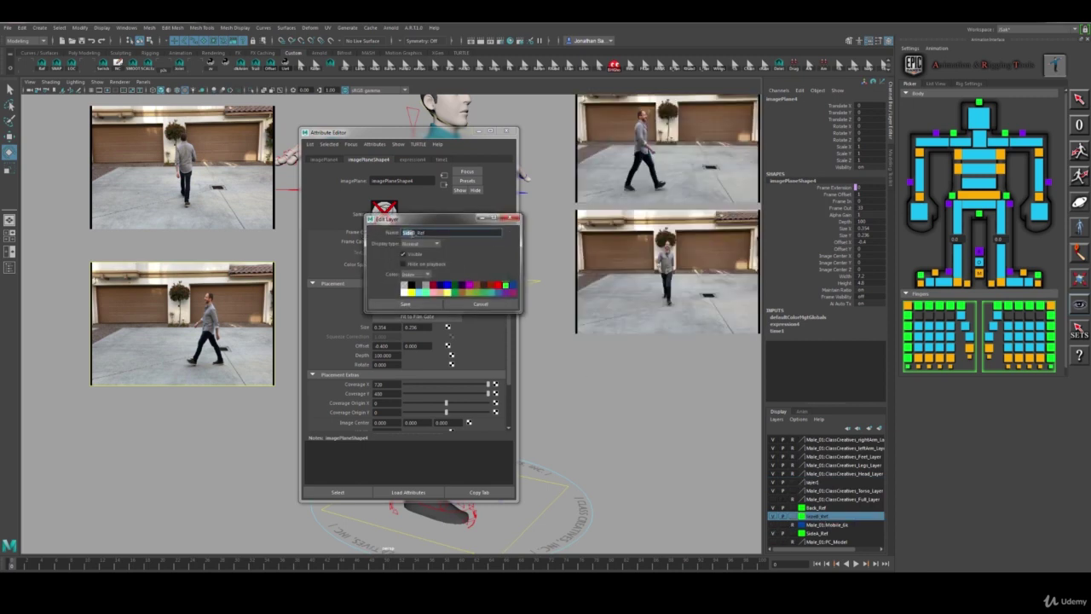
type("Front")
left_click(405, 304)
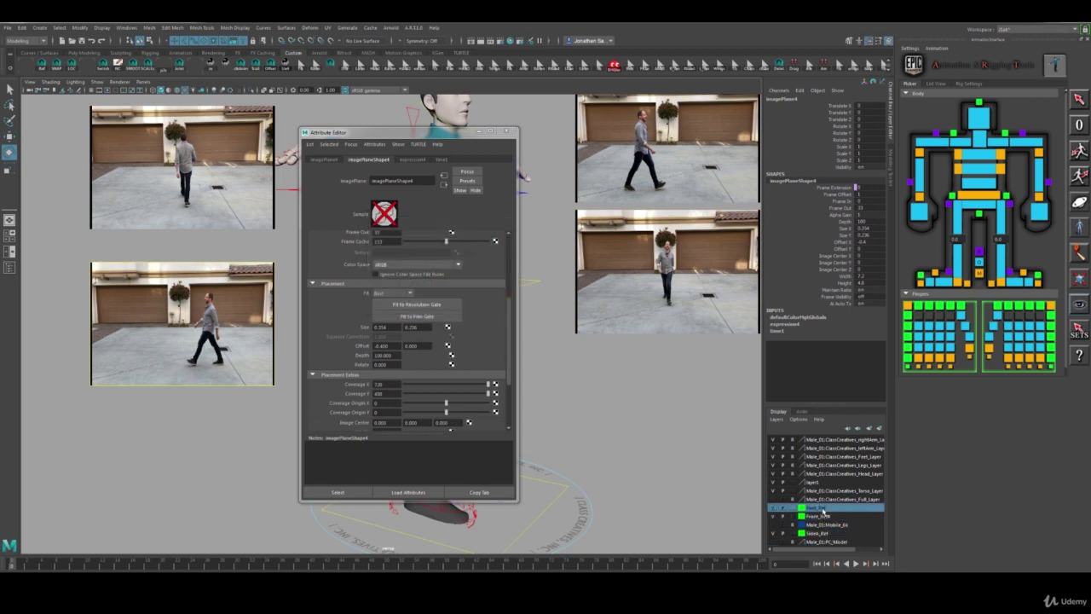
- Name the new layer1 display layer SideB_Ref and colour it green
double_click(814, 482)
left_click_drag(437, 229, 304, 227)
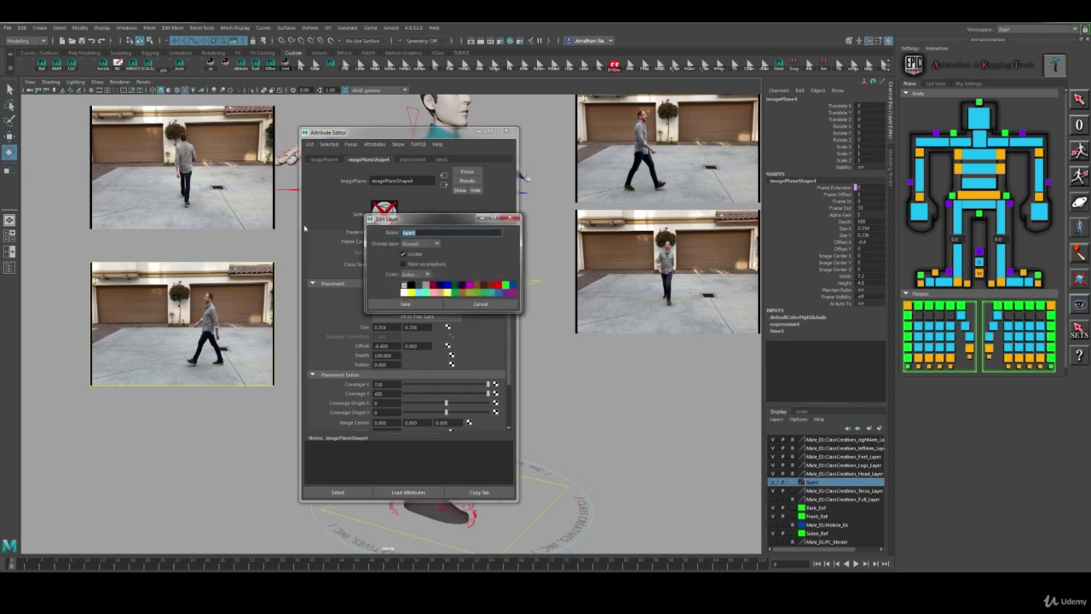
type("SideR_Ref")
left_click(505, 285)
left_click(405, 303)
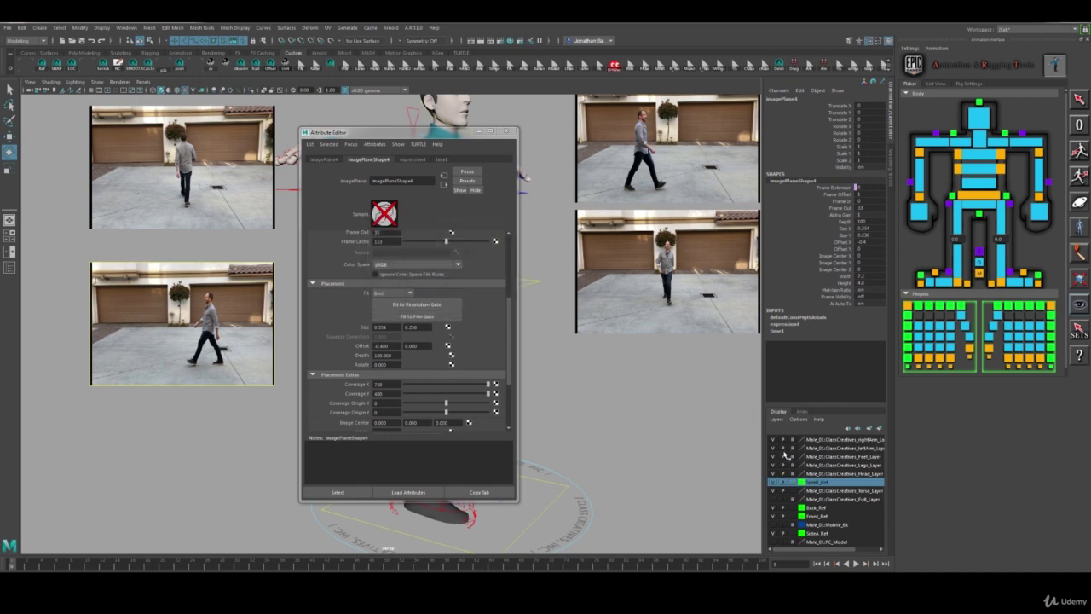
- Add the selected second side-view image plane to the SideB_Ref layer and toggle the layer's visibility to check it
right_click(829, 482)
left_click(854, 503)
left_click(774, 483)
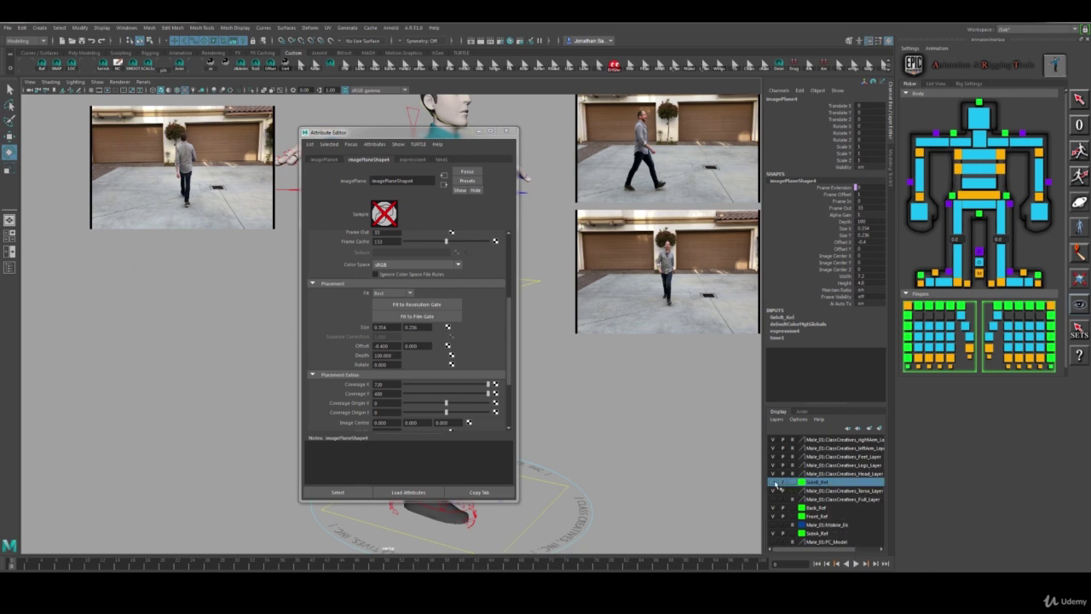
left_click(774, 483)
left_click(774, 483)
left_click(774, 483)
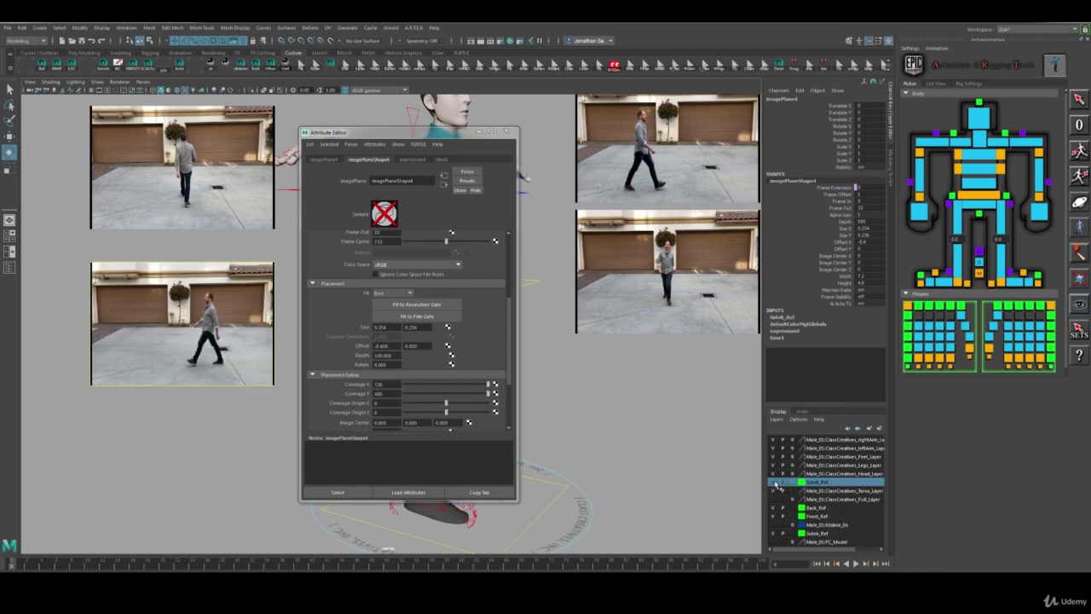
- Toggle the SideA_Ref and Front_Ref layers off and on to check their image planes
left_click(773, 534)
left_click(774, 534)
left_click(774, 535)
left_click(774, 534)
left_click(774, 534)
left_click(774, 535)
left_click(774, 516)
left_click(774, 517)
- Hide the Back_Ref and SideB_Ref layers, then play the side and front references and return to the start of the timeline
left_click(774, 508)
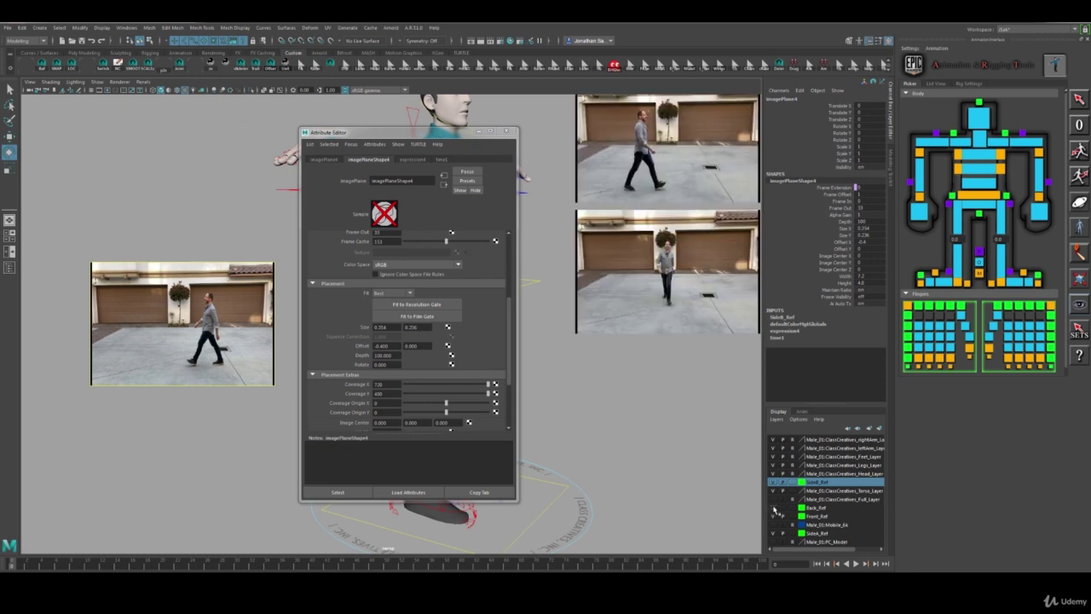
left_click(774, 508)
left_click(774, 508)
left_click(774, 482)
key("alt+v")
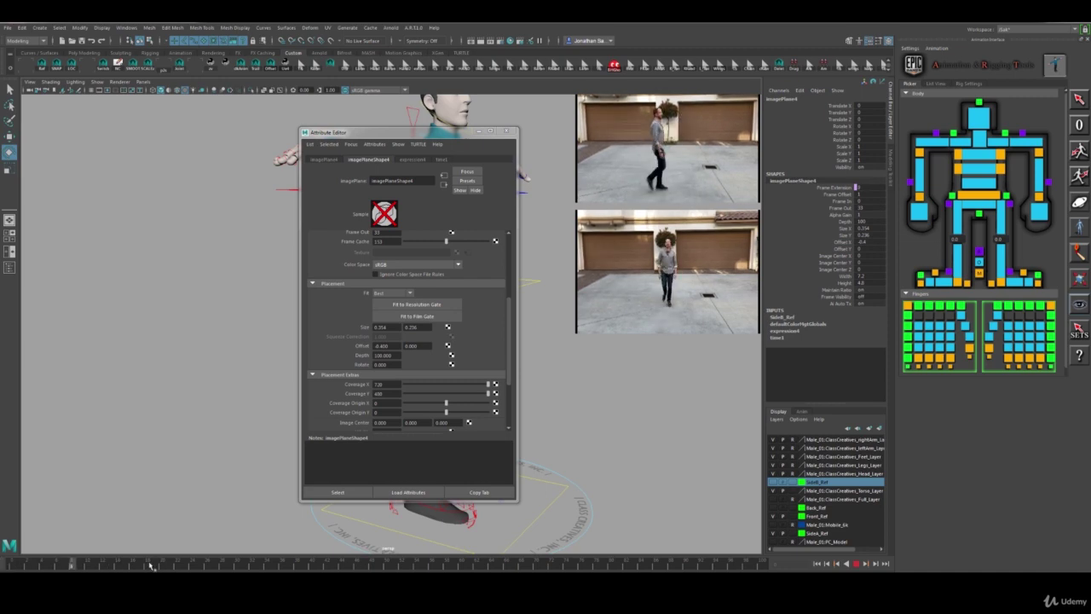
left_click(10, 561)
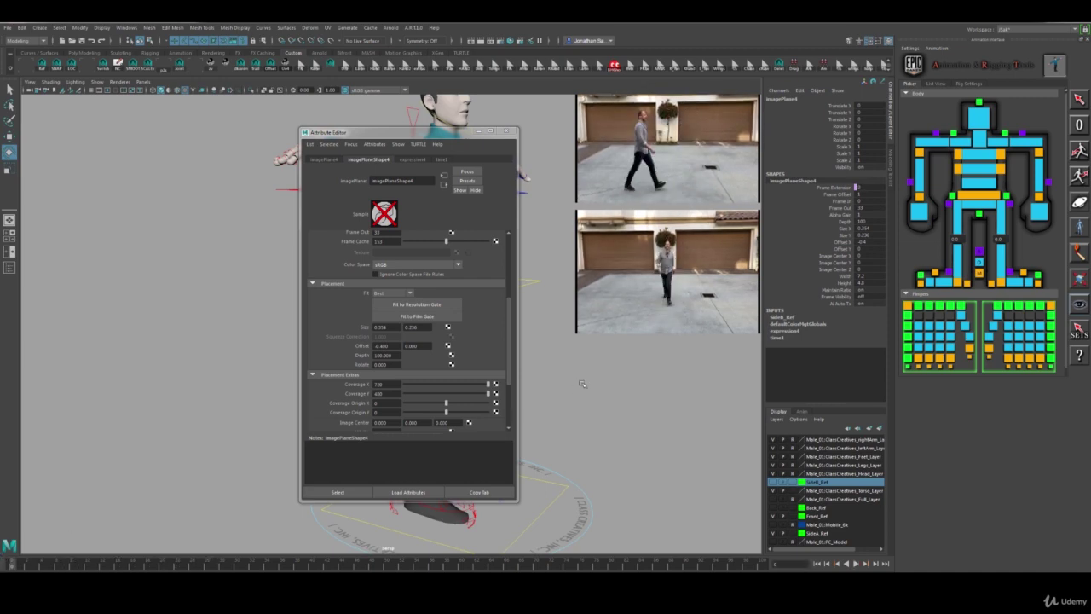
- Close the Attribute Editor and hide the Front_Ref layer
mouse_move(579, 383)
left_mouse_down("alt")
mouse_move(607, 390)
mouse_move(598, 394)
left_mouse_up("alt")
left_click(506, 131)
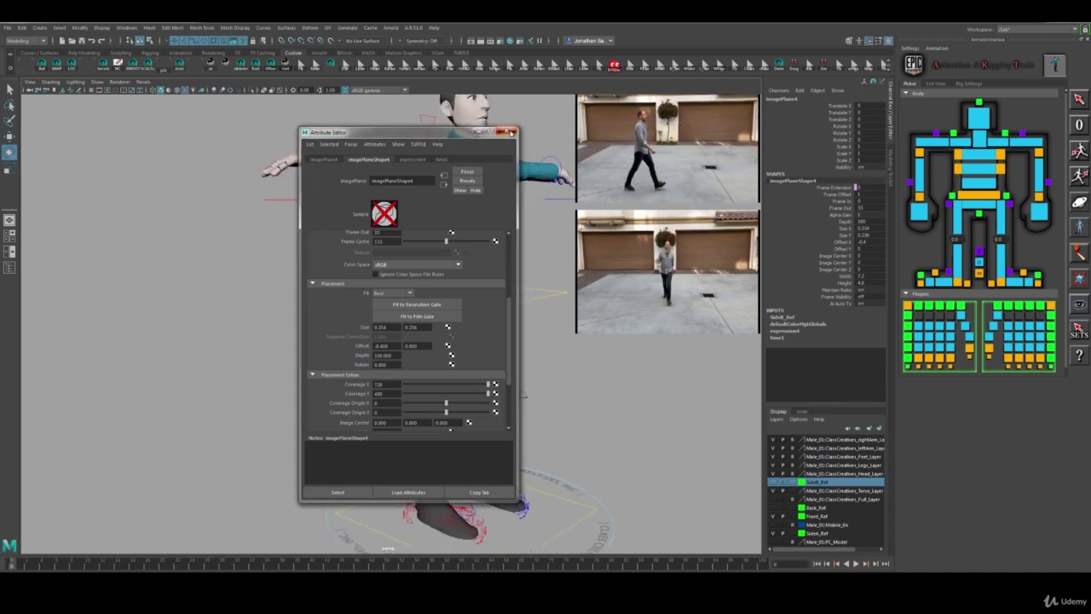
middle_click_drag(528, 334, 427, 321, "alt")
right_click_drag(426, 322, 438, 358, "alt")
middle_click_drag(452, 332, 552, 443, "alt")
right_click_drag(552, 443, 563, 409, "alt")
left_click(772, 516)
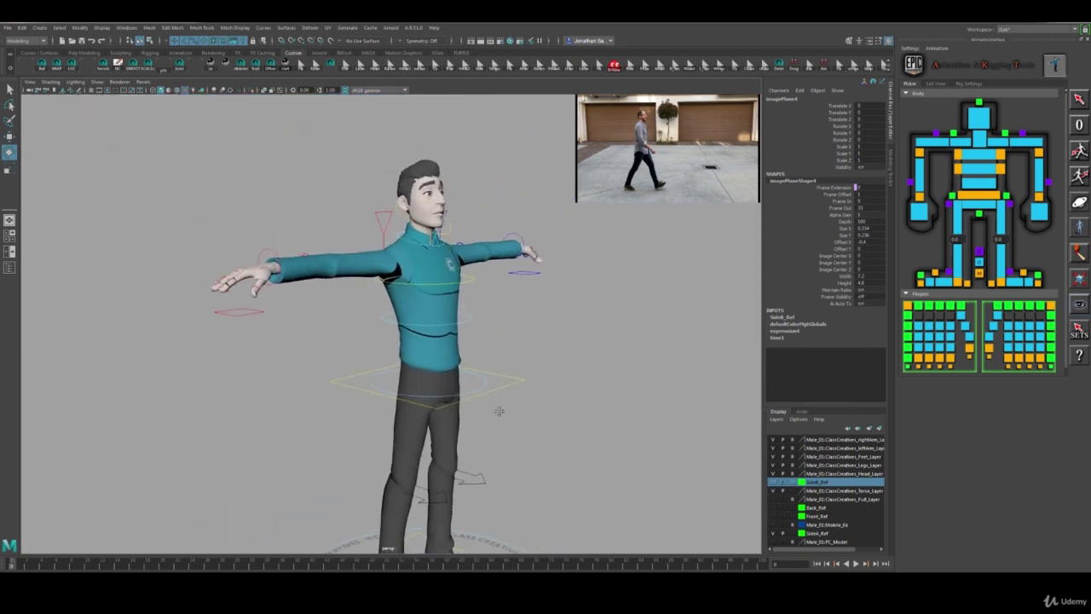
- Examine the whole character beside the SideA_Ref walk reference while scrubbing and playing the movie
left_click_drag(500, 410, 518, 402, "alt")
middle_click_drag(518, 401, 525, 354, "alt")
right_click_drag(609, 378, 503, 394, "alt")
mouse_move(503, 394)
left_mouse_down("alt")
mouse_move(482, 394)
mouse_move(488, 386)
left_mouse_up("alt")
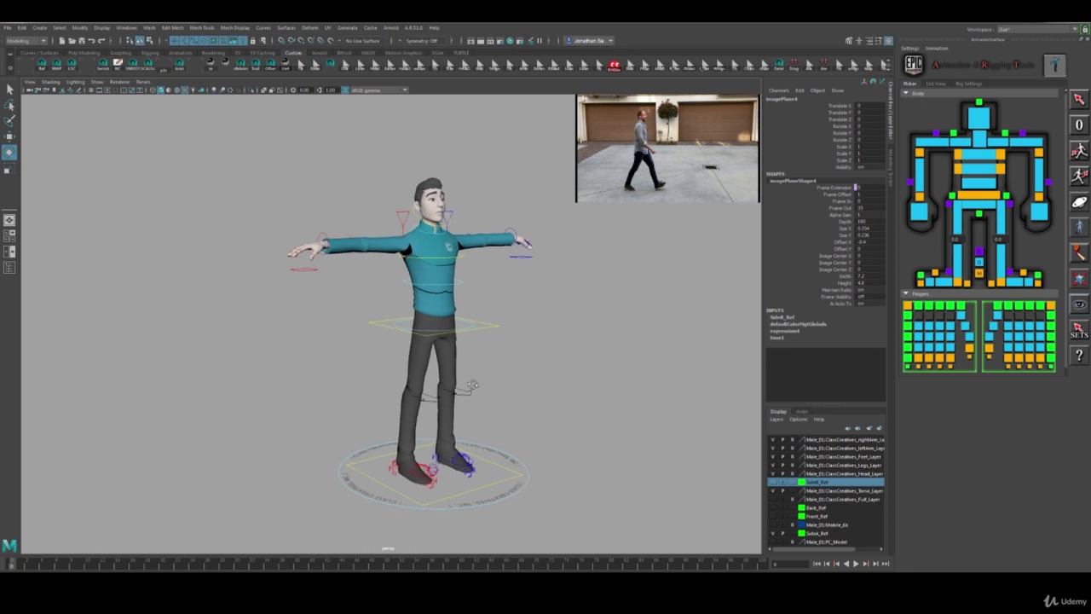
right_click_drag(488, 386, 568, 445, "alt")
left_click_drag(19, 562, 156, 568)
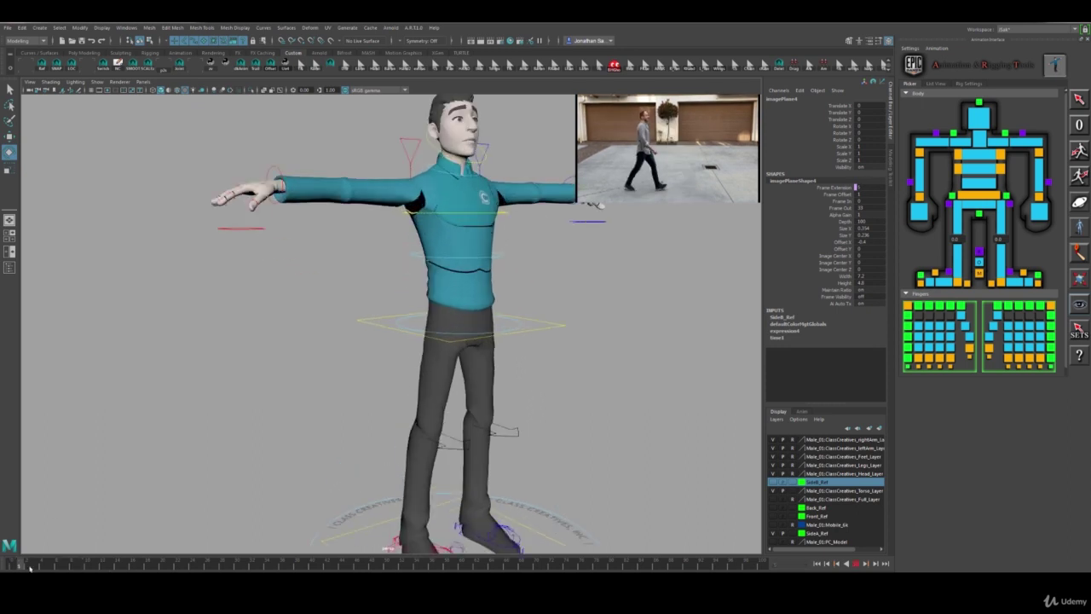
key("Escape")
left_click_drag(557, 341, 562, 368, "alt")
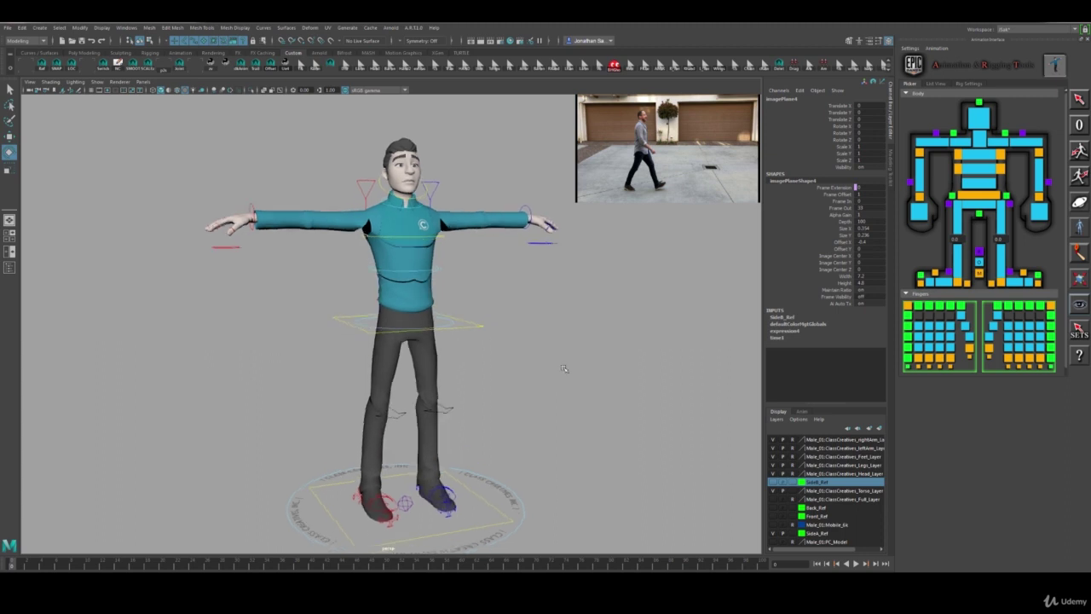